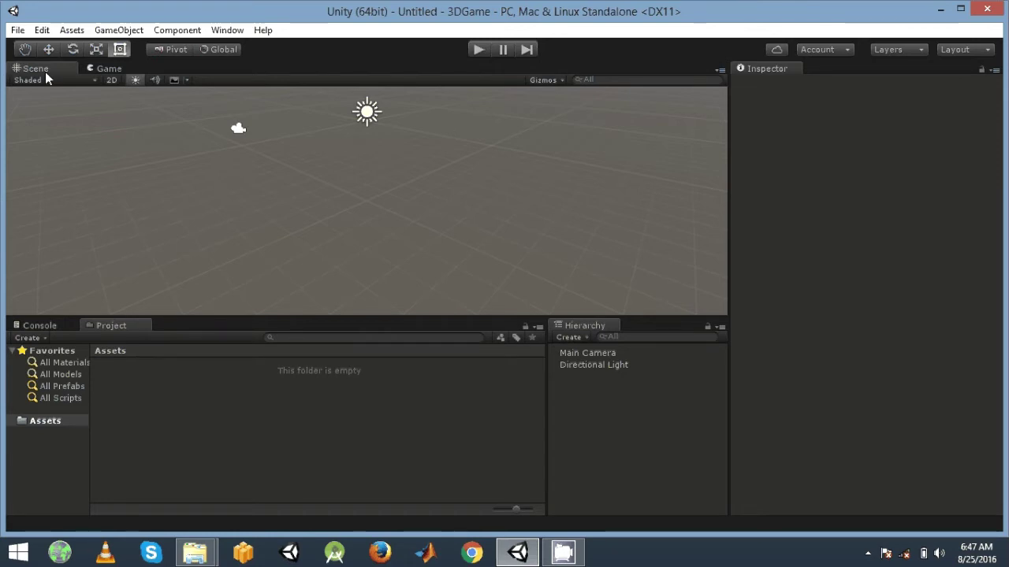
Switch the project's build platform from PC, Mac & Linux Standalone to Android and close the build settings
left_click(11, 30)
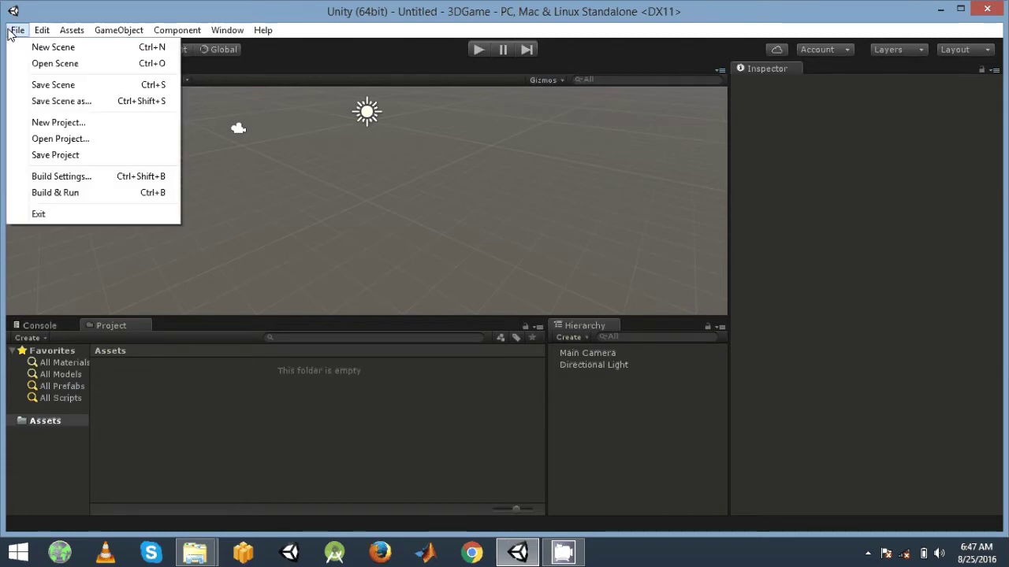
left_click(63, 176)
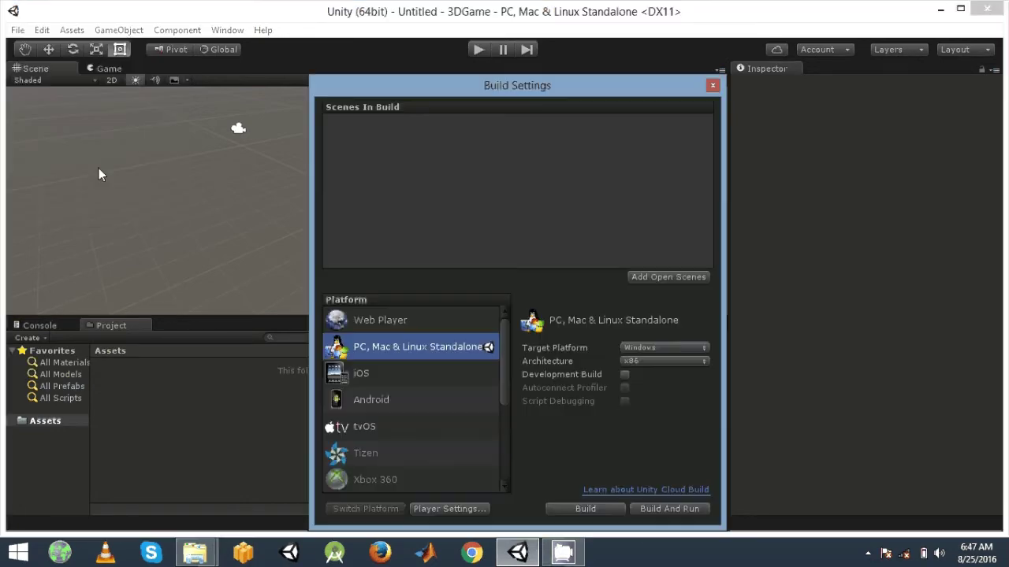
left_click(395, 401)
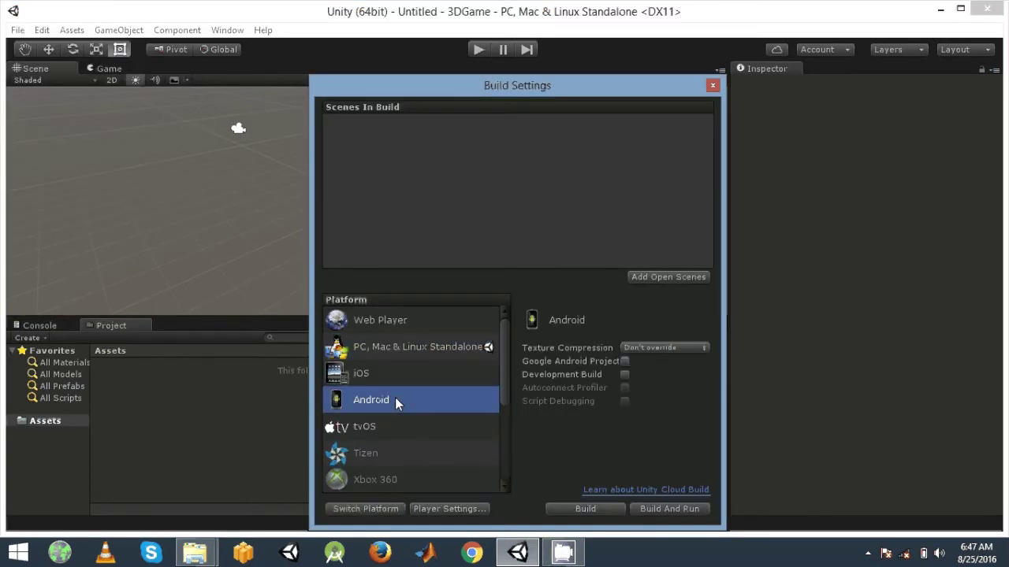
left_click(365, 508)
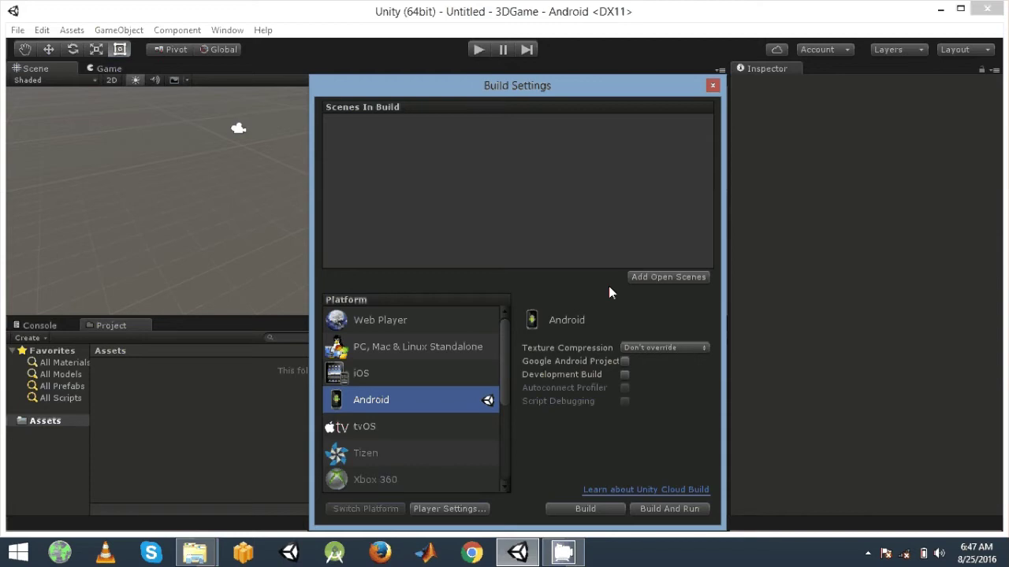
left_click(711, 86)
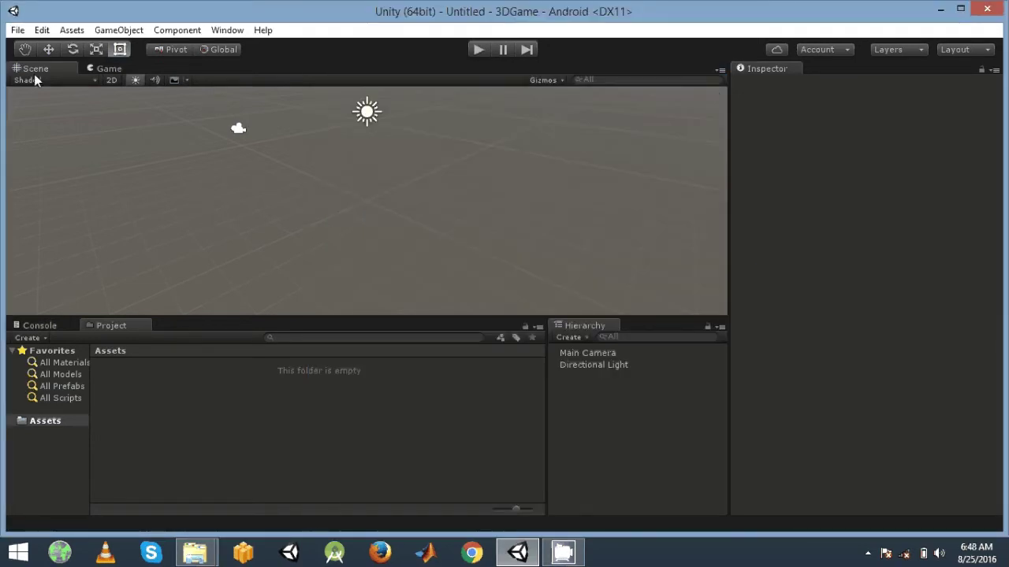
Look around the empty 3D scene from several angles, inspecting the main camera and directional light
right_click_drag(482, 158, 548, 158)
right_click_drag(448, 264, 399, 163)
middle_click_drag(479, 154, 564, 212)
middle_click_drag(445, 216, 570, 200)
right_click_drag(570, 200, 418, 228)
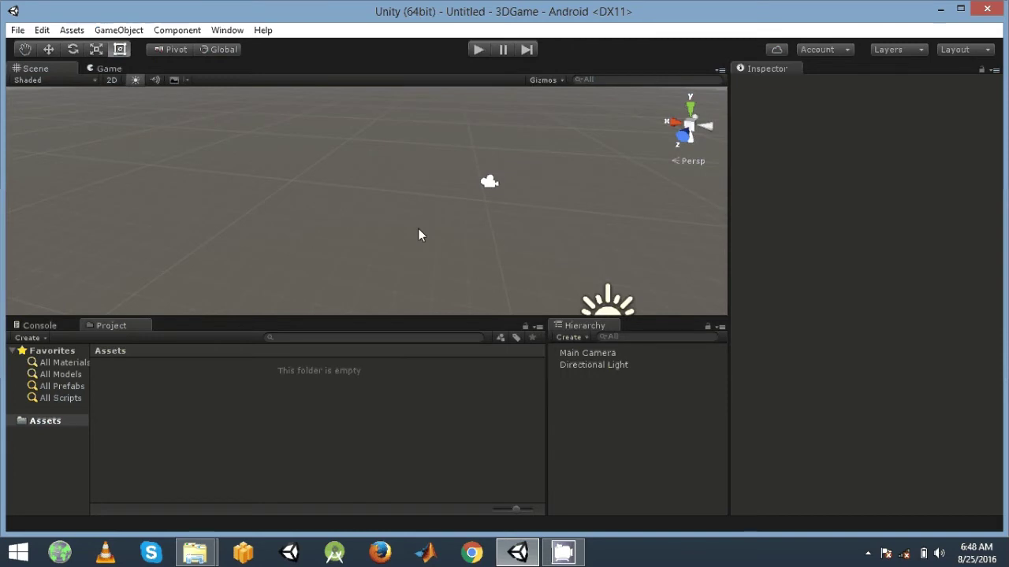
middle_click_drag(418, 228, 344, 171)
right_click_drag(516, 177, 421, 202)
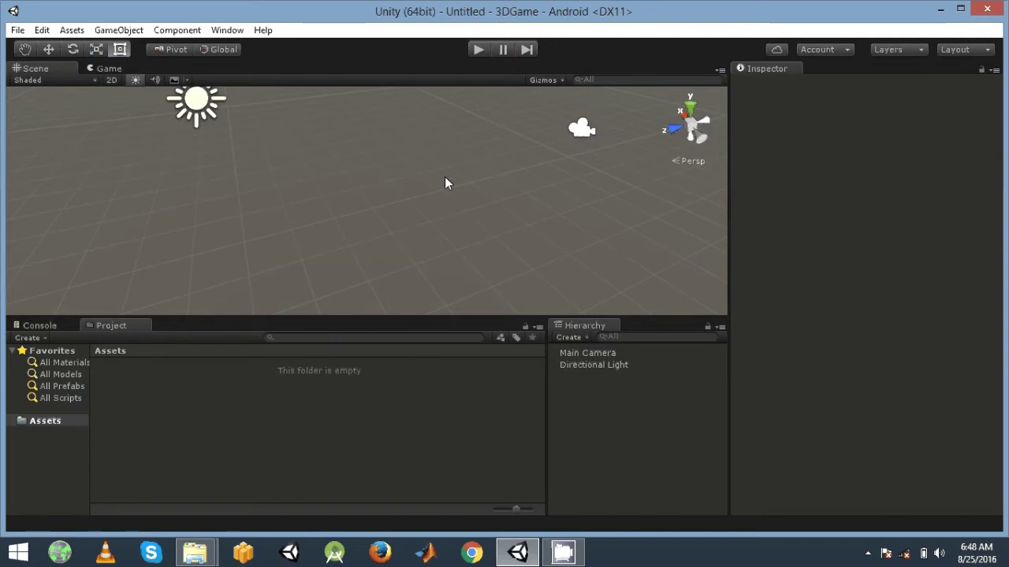
right_click_drag(276, 221, 586, 75)
right_click_drag(592, 158, 64, 96)
Preview the Game view in 3:2 Portrait (2:3) and set its aspect back to 3:2 Landscape (3:2)
left_click(104, 69)
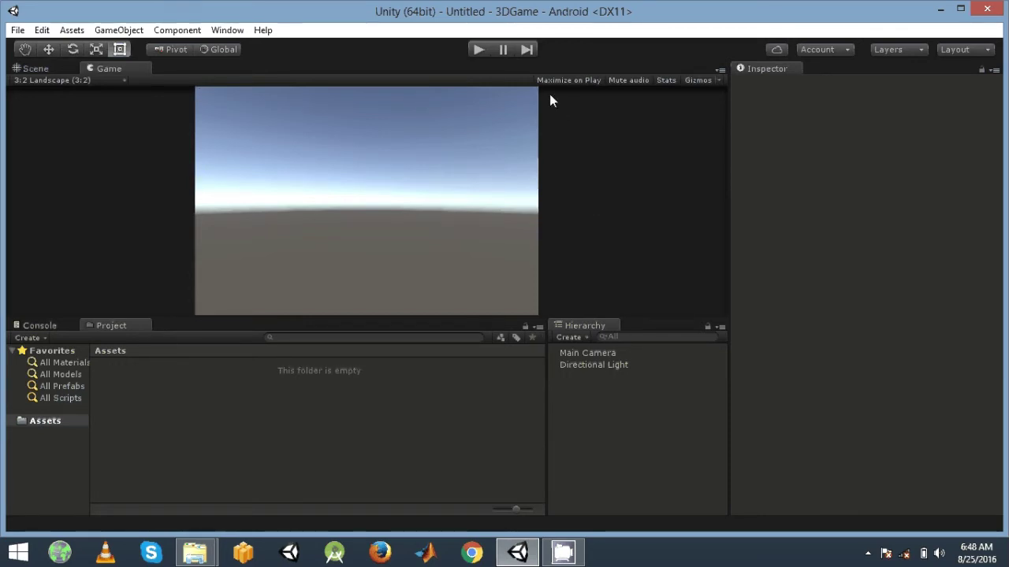
left_click(105, 80)
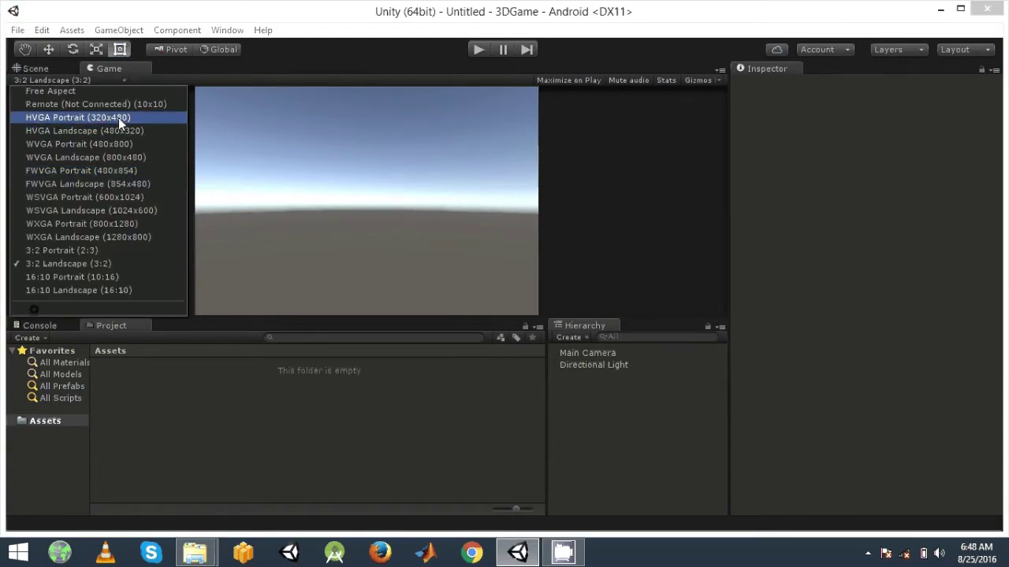
left_click(122, 250)
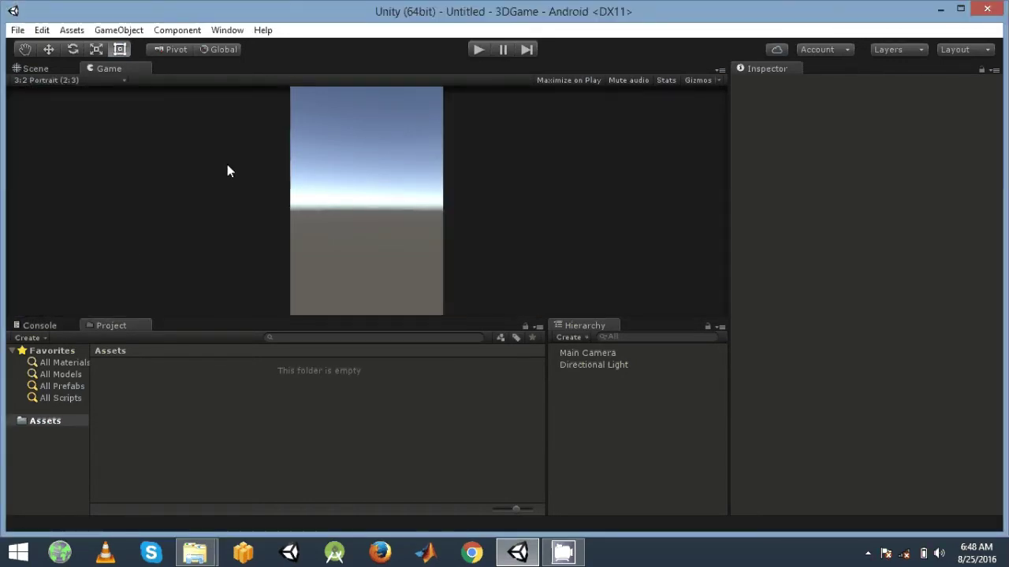
left_click(102, 80)
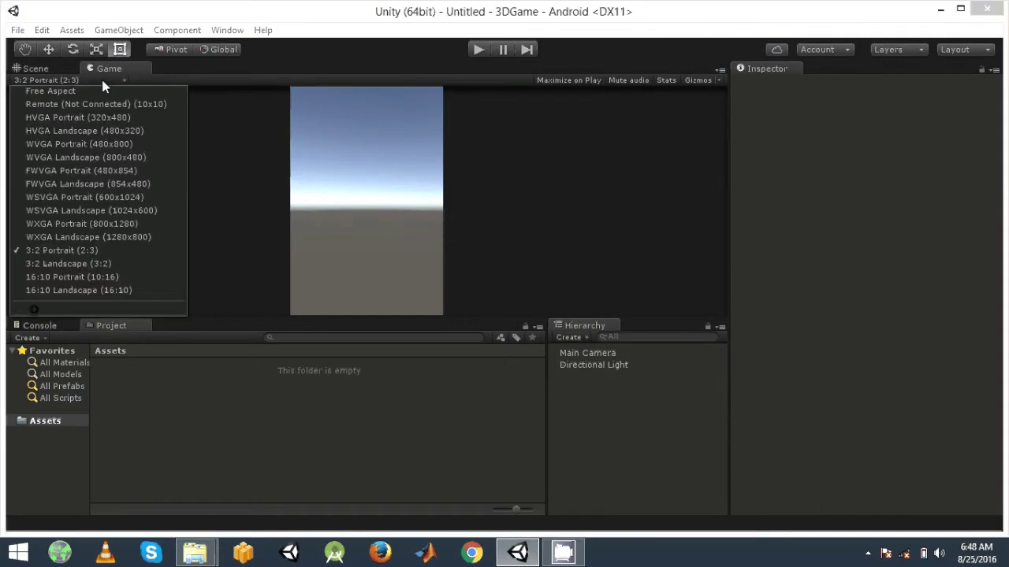
left_click(117, 263)
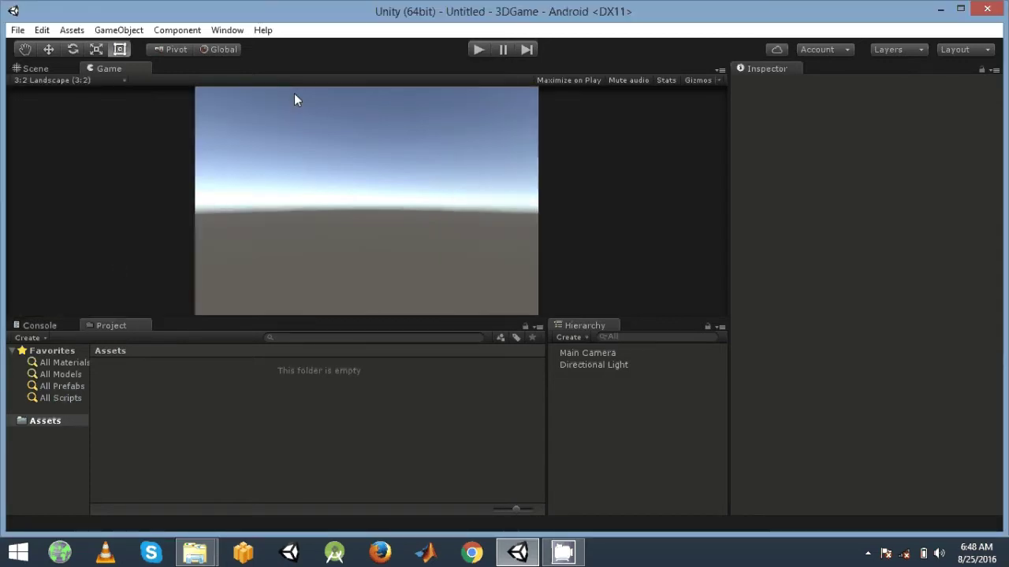
Compare the Scene and Game views, and examine the scene from different positions and angles with the Hand tool
left_click(38, 69)
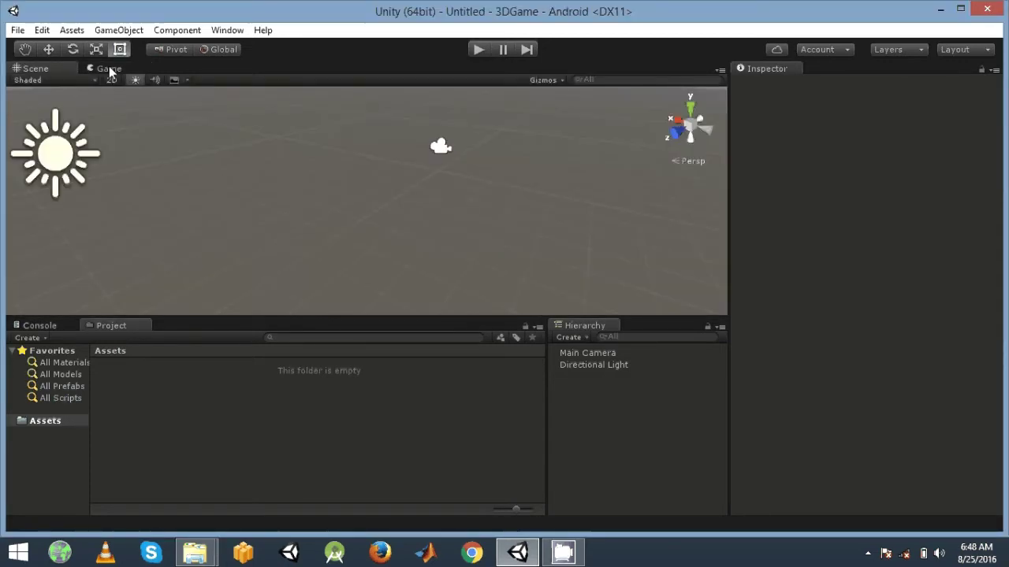
left_click(111, 70)
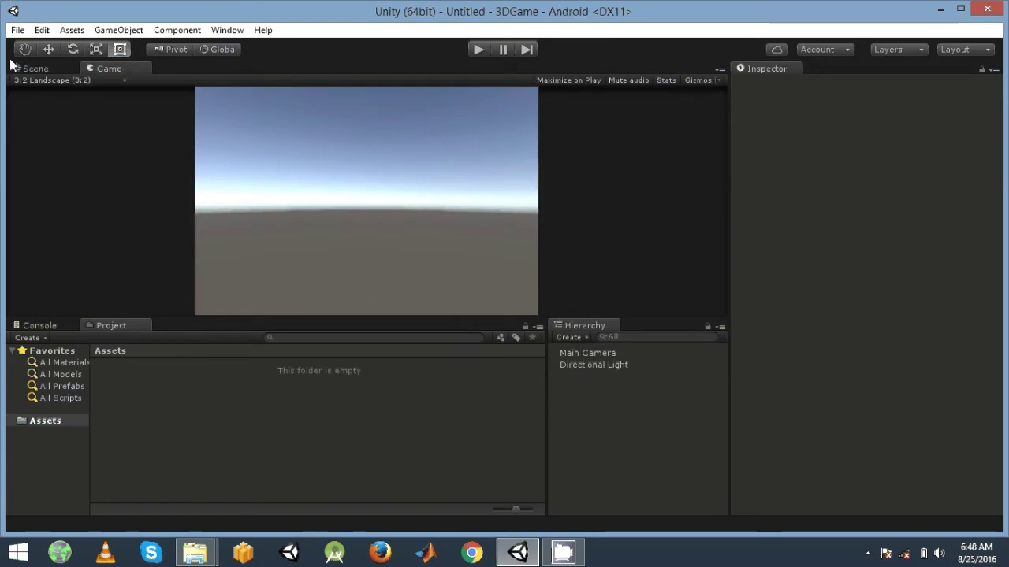
left_click(56, 71)
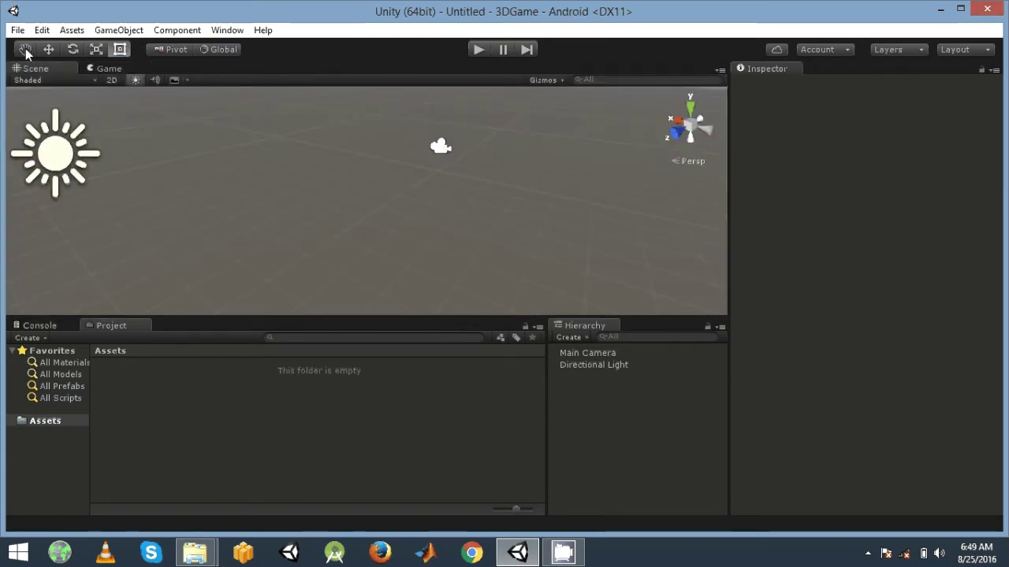
left_click(28, 50)
left_click_drag(221, 255, 389, 218)
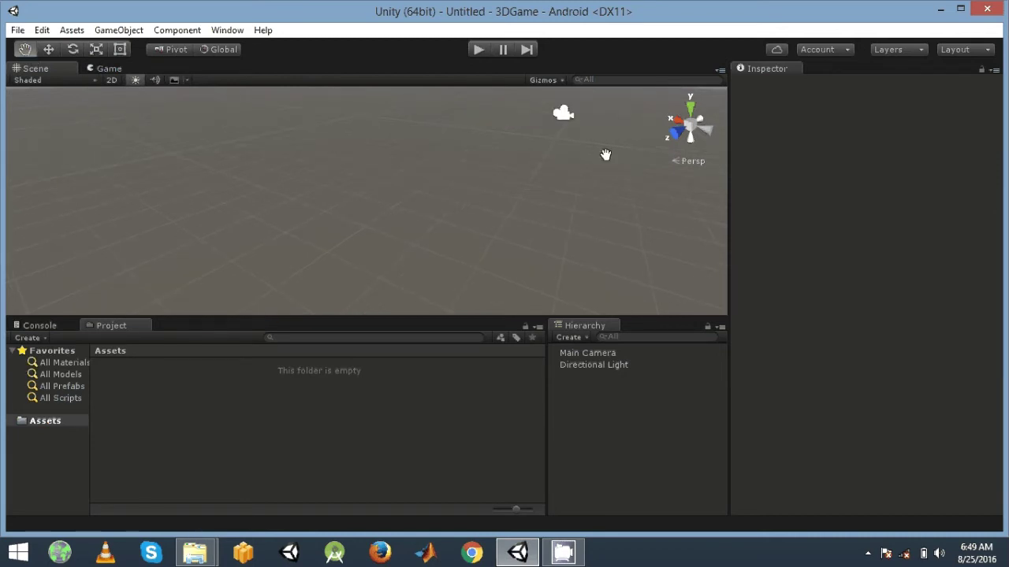
left_click_drag(606, 154, 399, 212)
left_click_drag(507, 203, 406, 220, "alt")
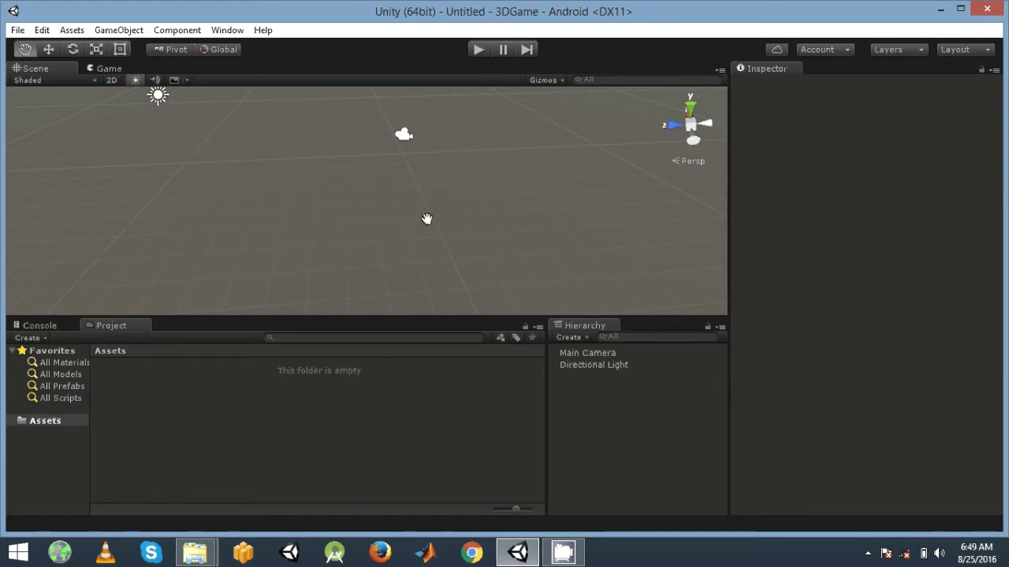
left_click_drag(497, 194, 408, 193, "alt")
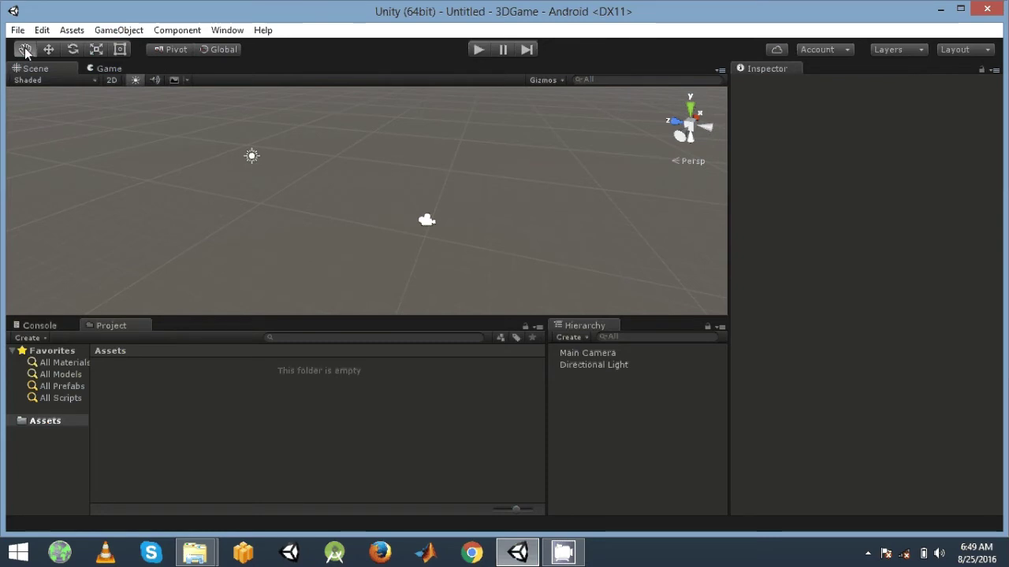
Add a 3D cube object to the scene
left_click(111, 33)
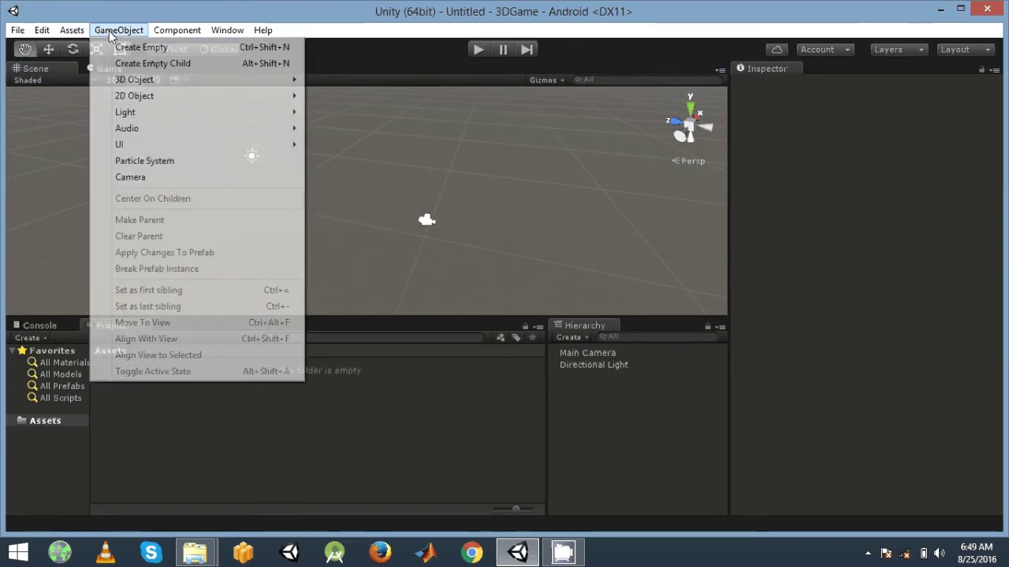
left_click(240, 413)
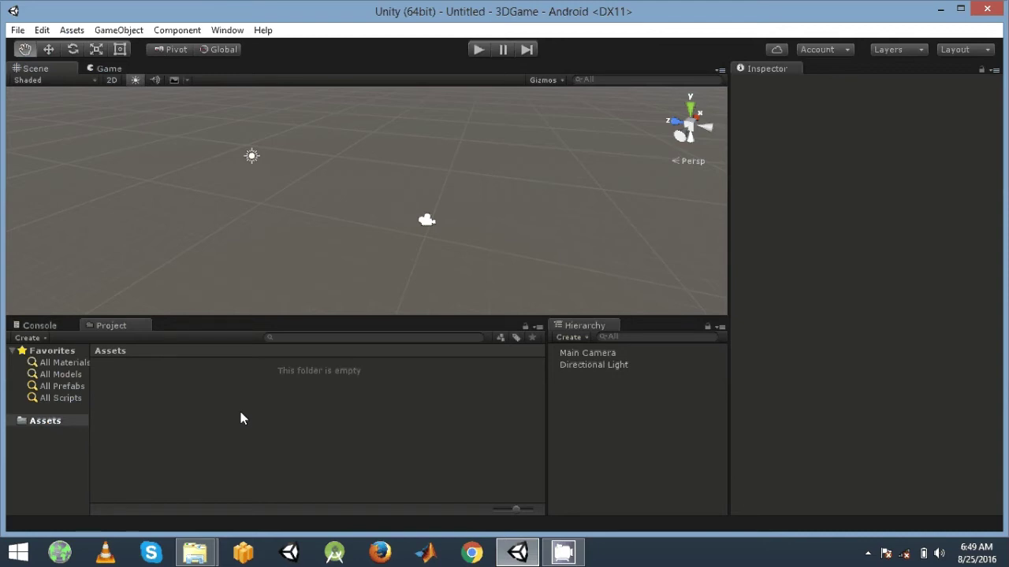
left_click(110, 30)
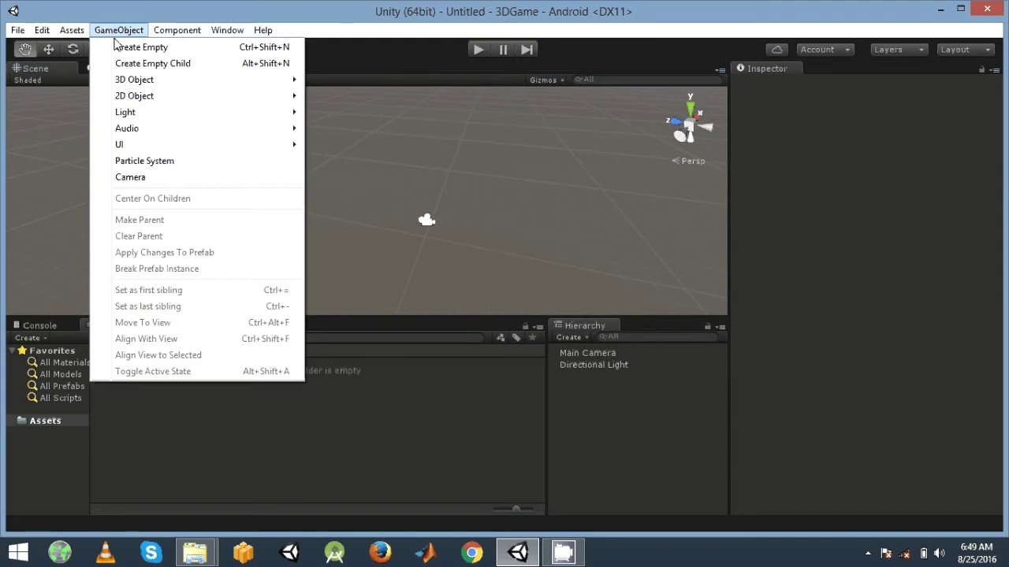
mouse_move(149, 84)
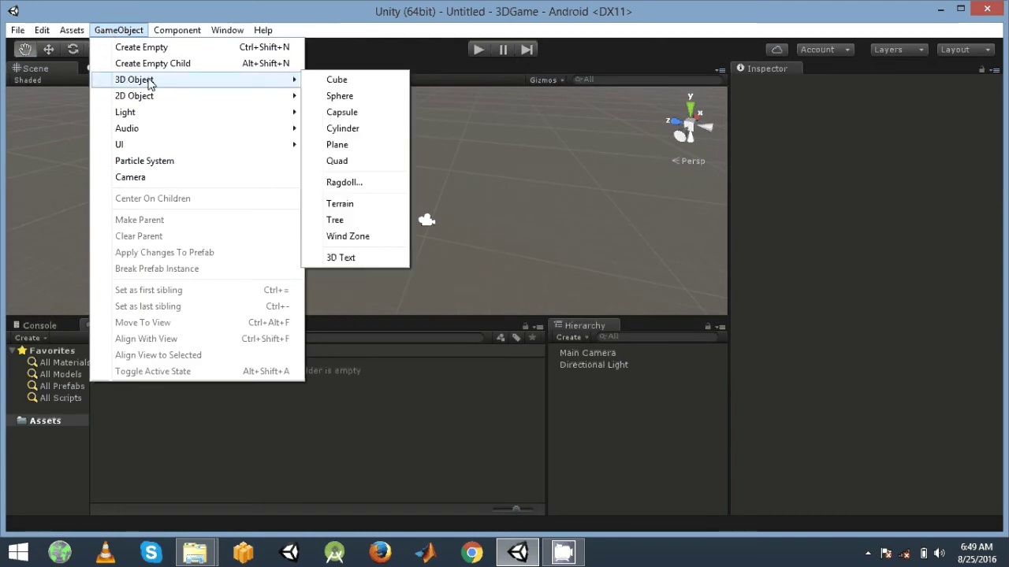
left_click(345, 83)
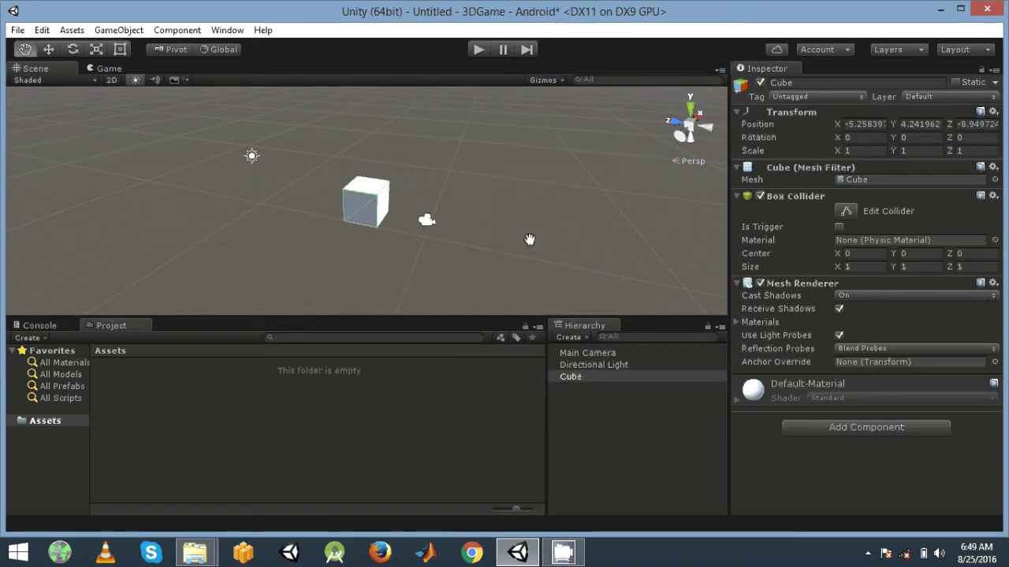
Move the cube freehand along its axes to about X 3.57, Y -0.62, Z 0.04
left_click_drag(531, 238, 329, 241, "alt")
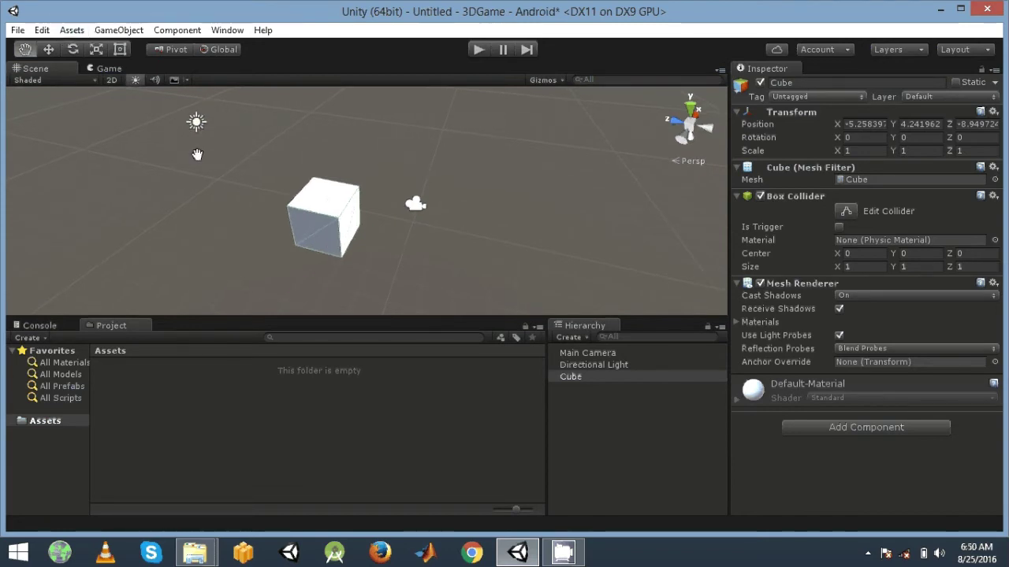
left_click(48, 50)
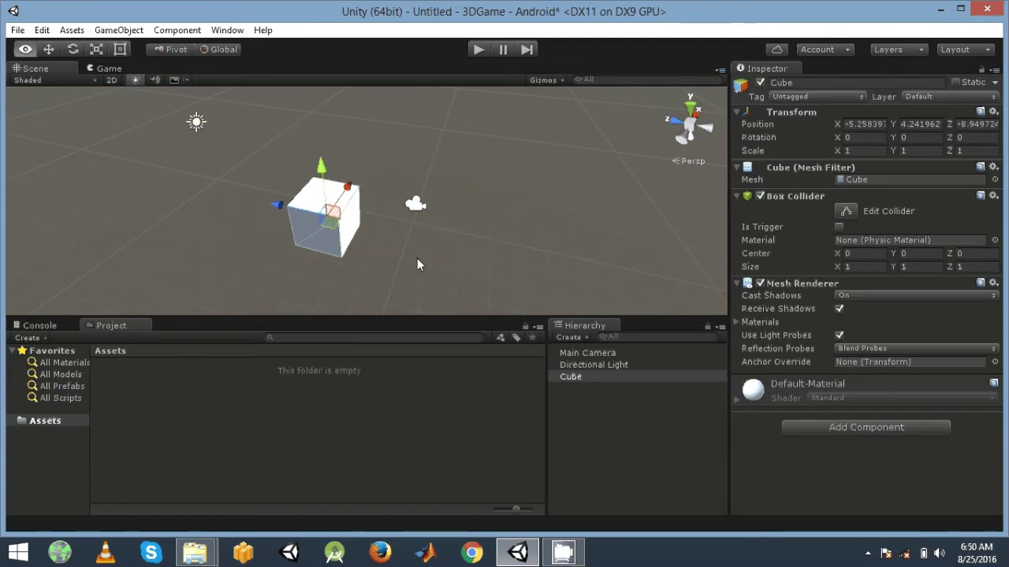
right_click_drag(417, 258, 415, 223)
middle_click_drag(548, 253, 583, 219)
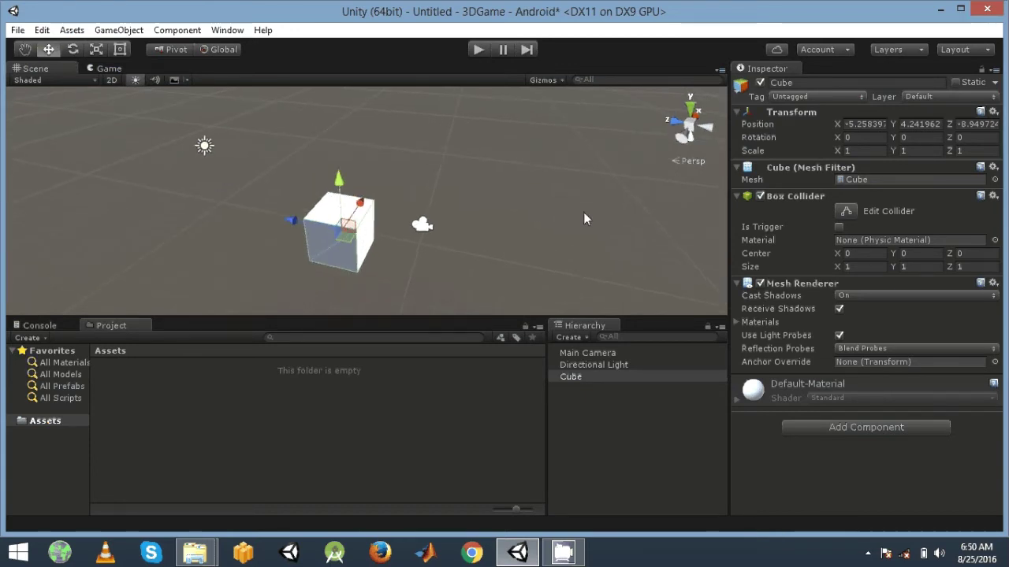
right_click_drag(583, 220, 617, 209)
middle_click_drag(616, 205, 516, 220)
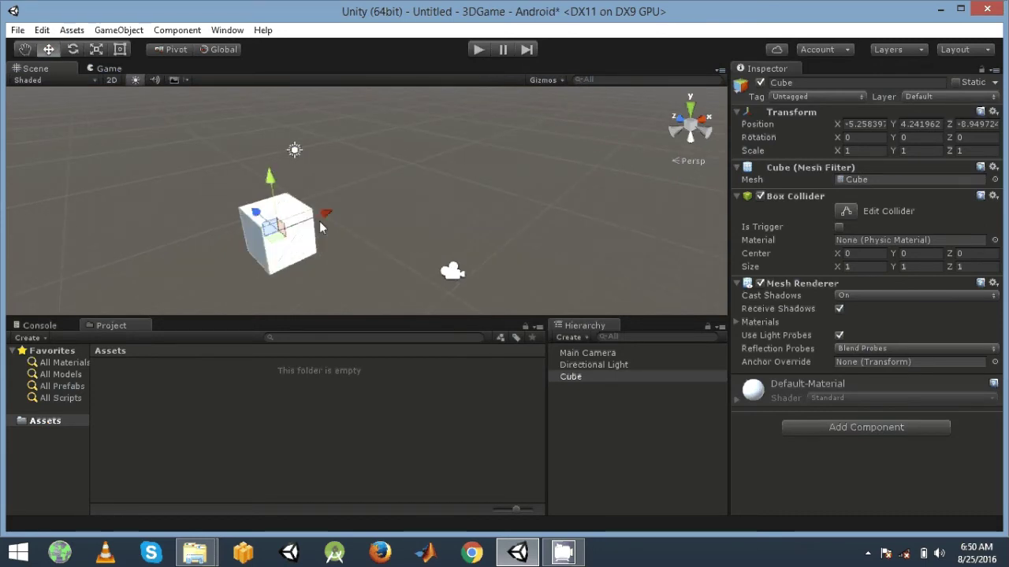
left_click_drag(325, 213, 413, 171)
left_click_drag(361, 118, 323, 180)
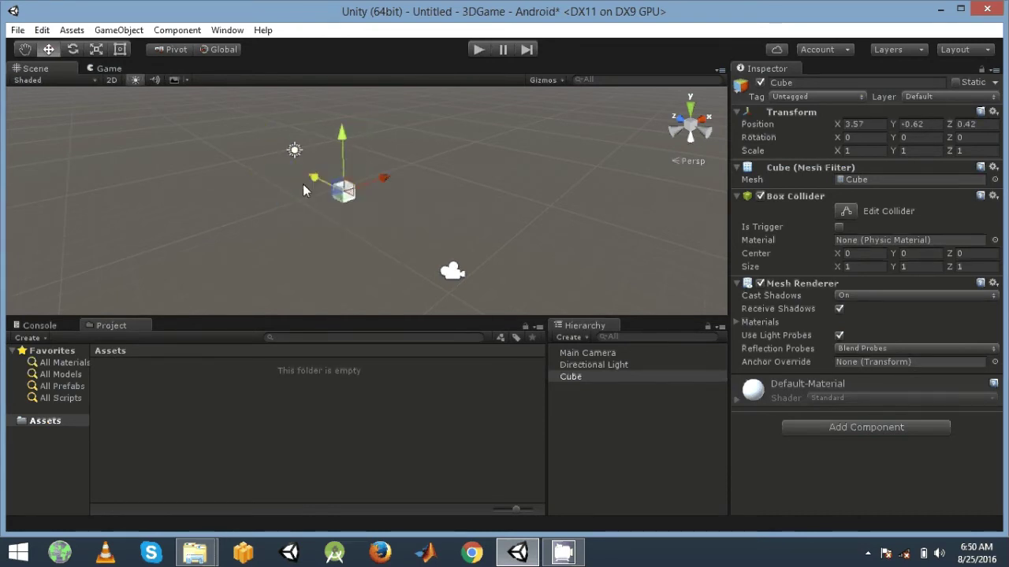
Rotate the cube freehand around all three axes to about X -23.3, Y -254.7, Z 211.7
left_click(72, 49)
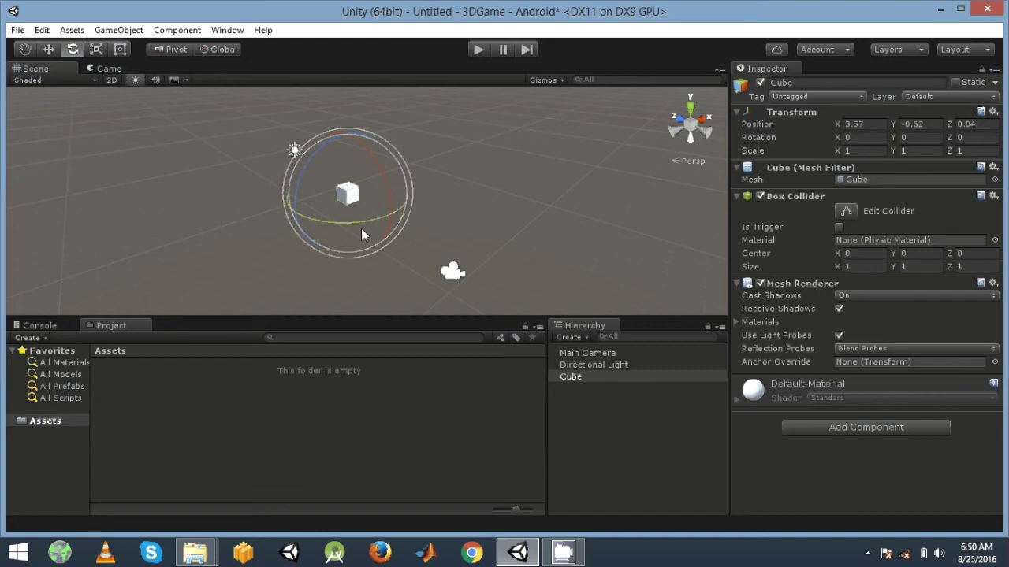
left_click_drag(332, 223, 473, 198)
left_click_drag(358, 146, 422, 271)
left_click_drag(300, 158, 394, 181)
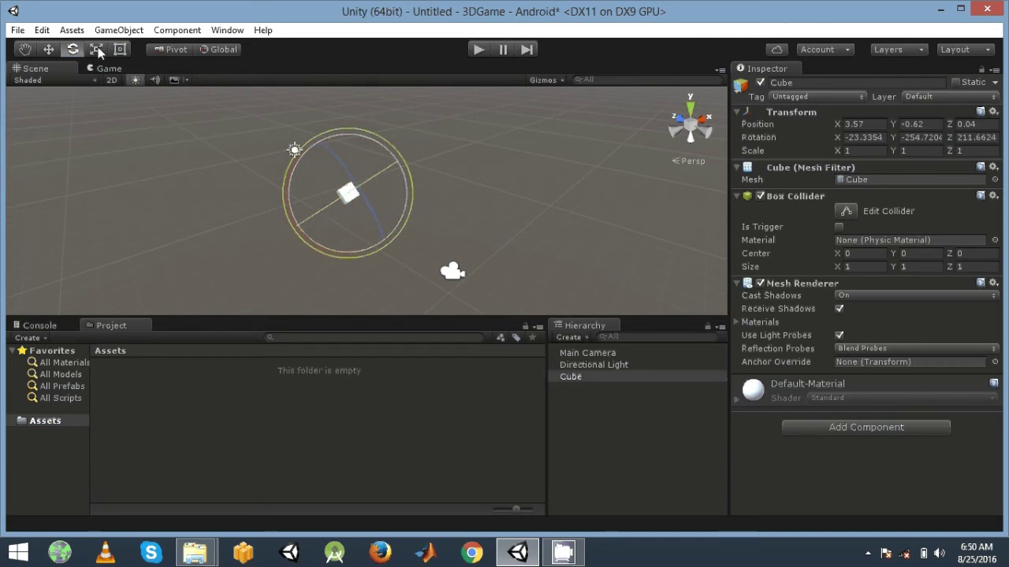
Scale the cube freehand along its individual axes to about X -809.9, Y 1.88, Z 0.14
key("r")
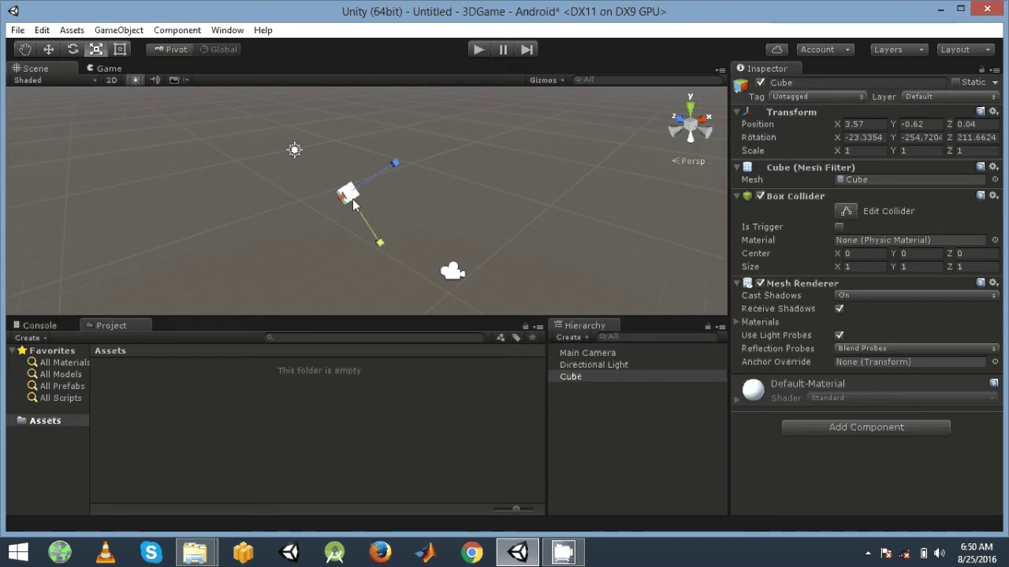
left_click_drag(352, 198, 157, 243)
left_click_drag(391, 167, 594, 101)
left_click_drag(380, 242, 412, 225)
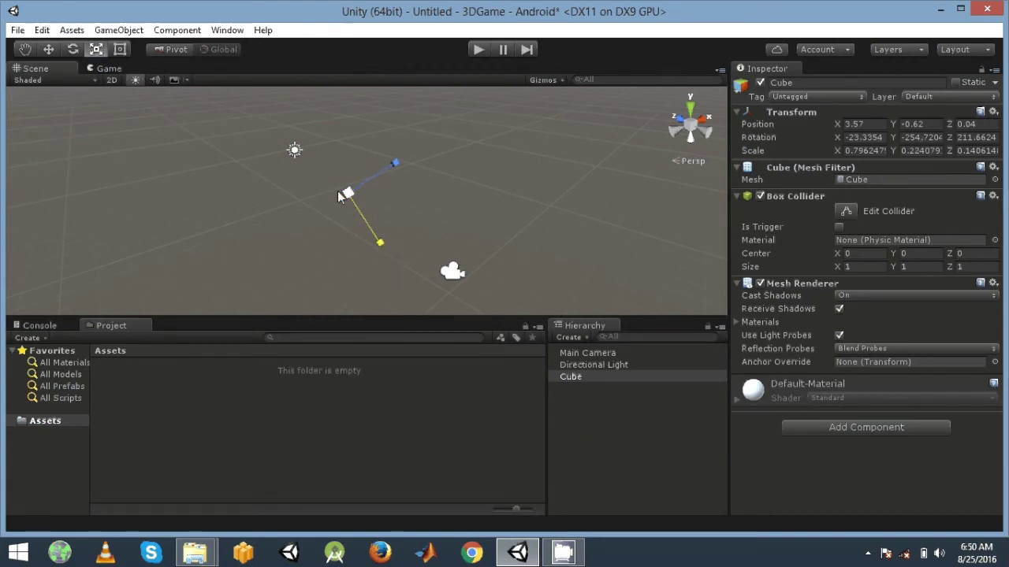
left_click_drag(338, 191, 361, 203)
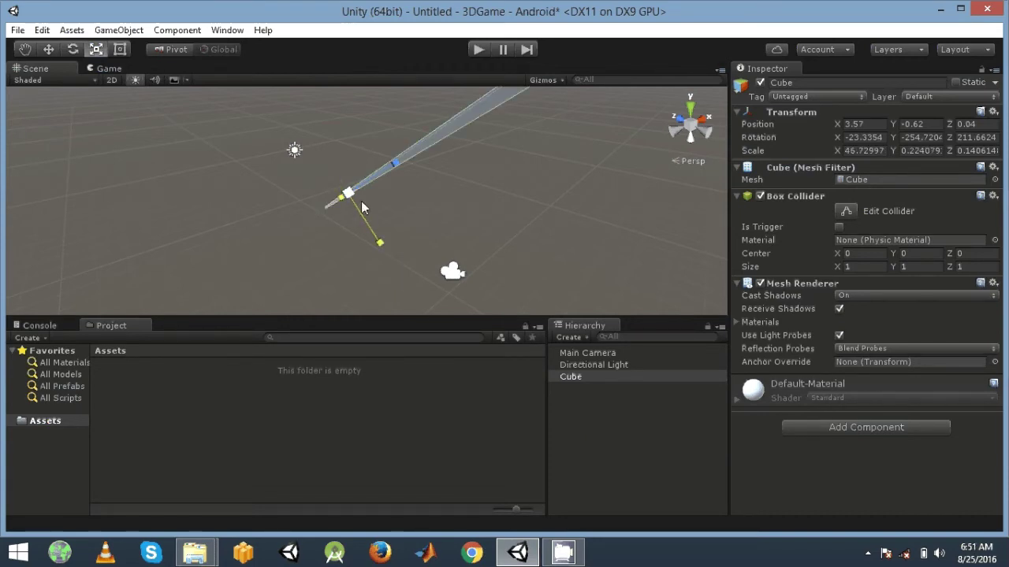
left_click_drag(380, 242, 541, 246)
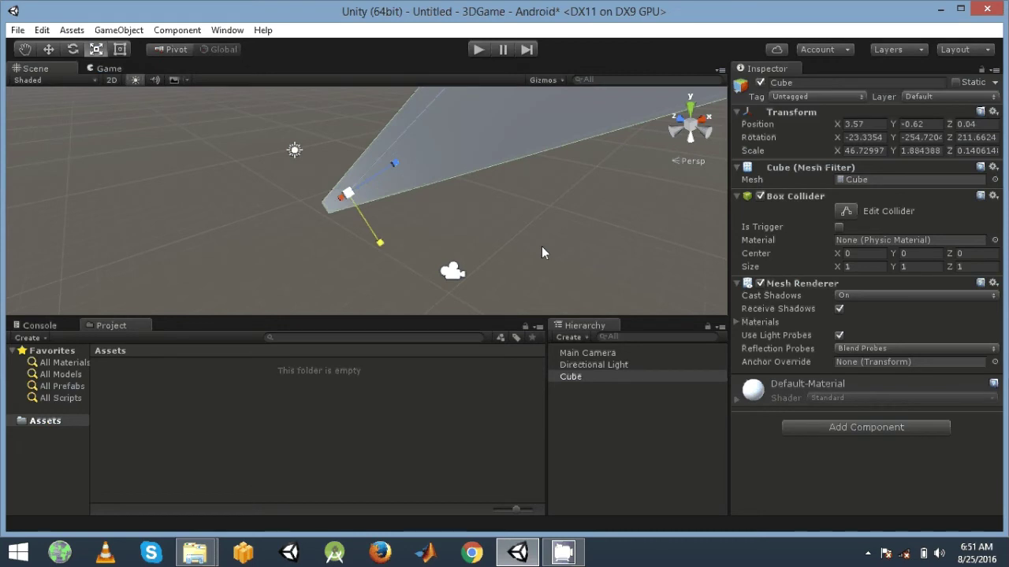
left_click_drag(332, 203, 525, 175)
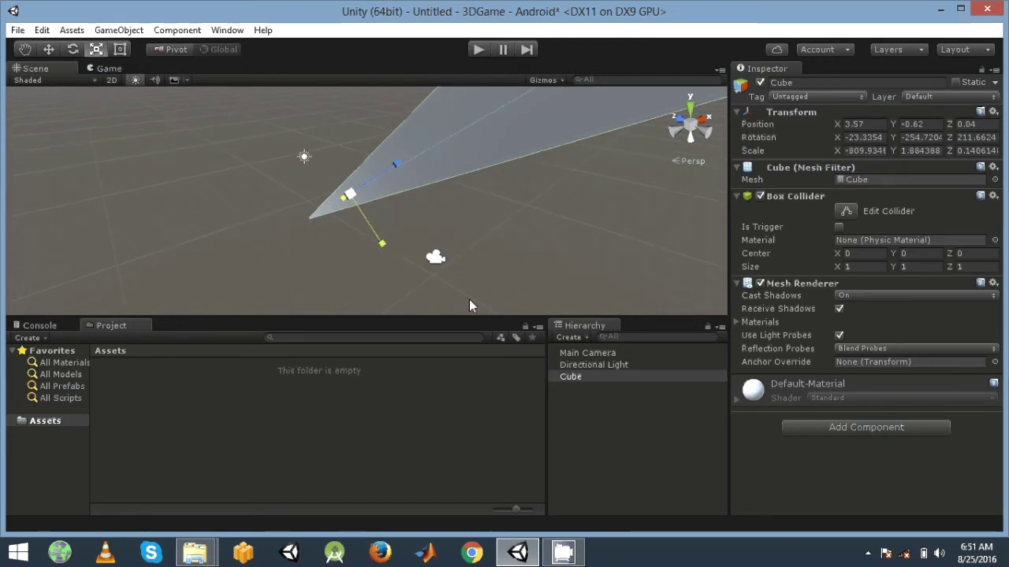
left_click(574, 378)
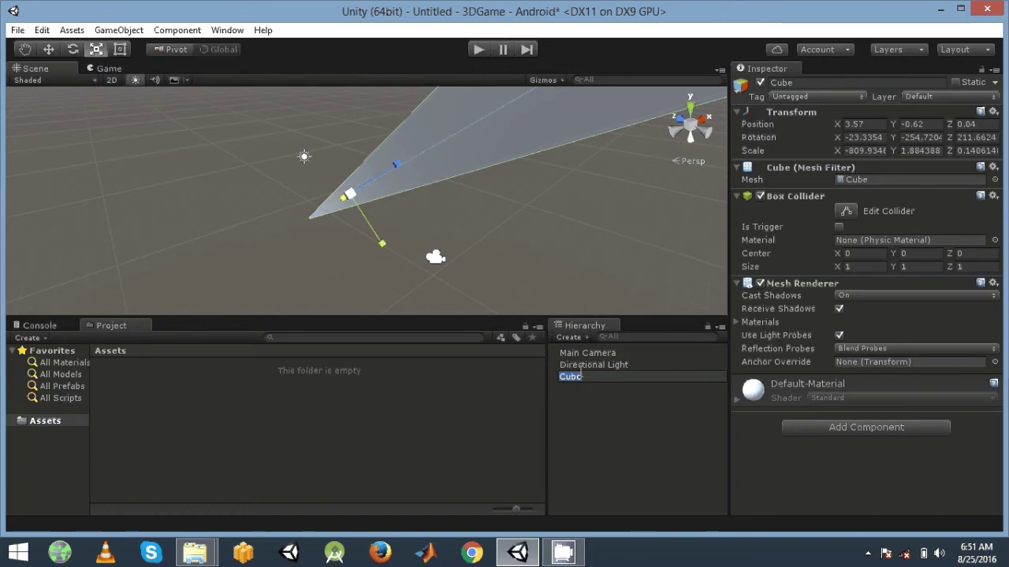
left_click(580, 377)
scroll(460, 200, "down", 5)
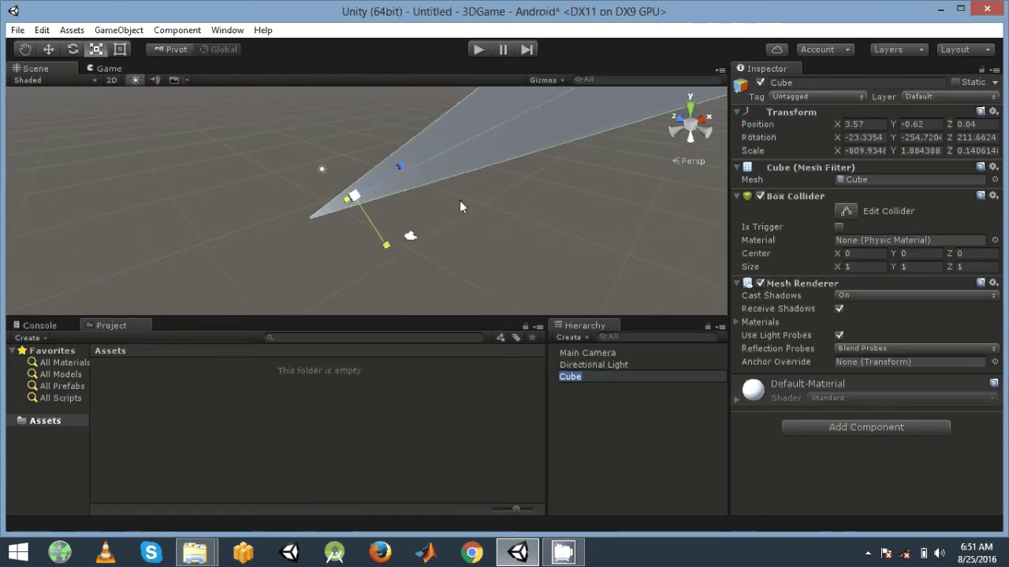
mouse_move(520, 191)
middle_mouse_down()
mouse_move(352, 241)
mouse_move(502, 200)
middle_mouse_up()
scroll(502, 208, "down", 3)
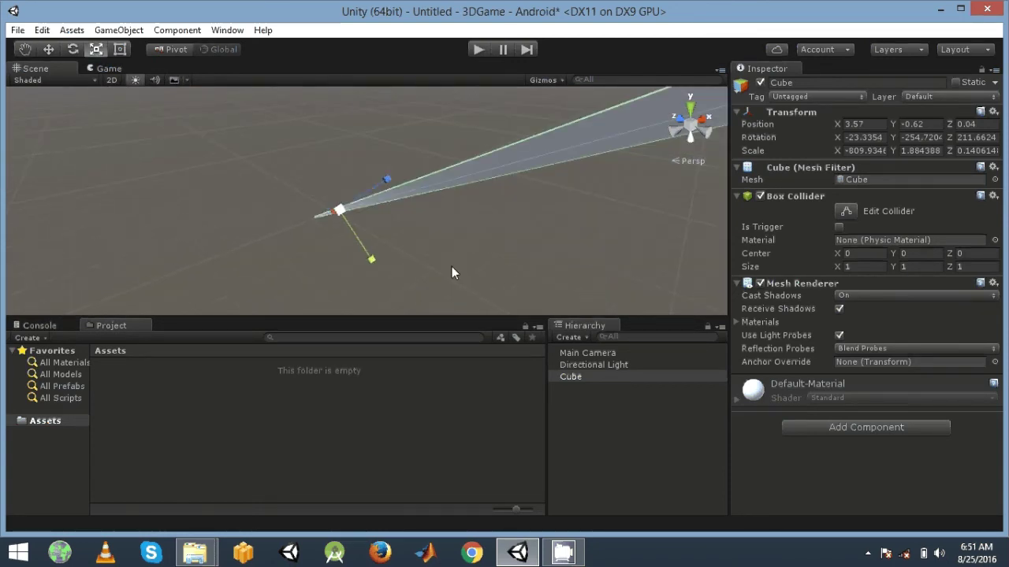
middle_click_drag(453, 273, 423, 230)
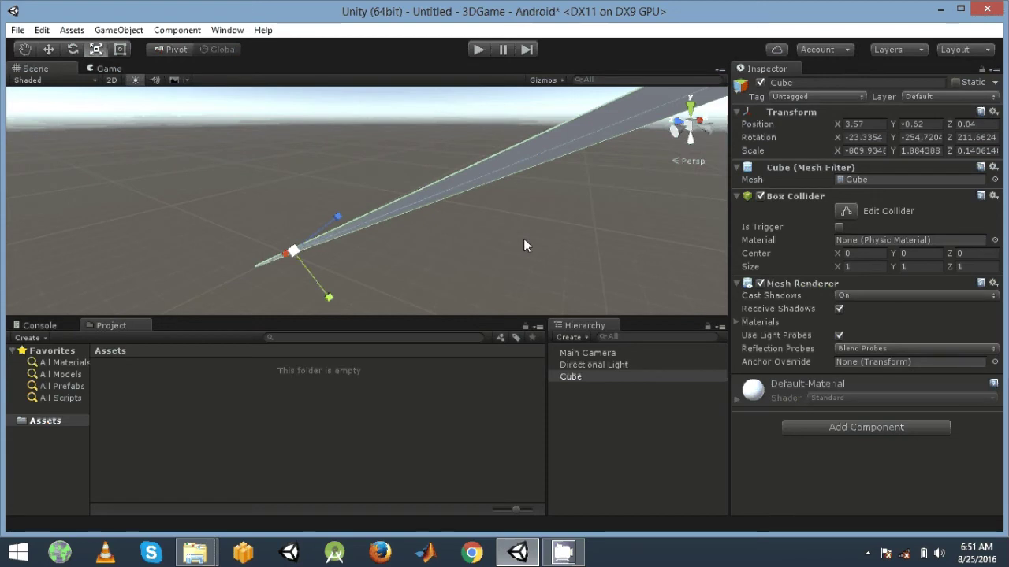
Switch to the Rect tool and delete the stretched cube from the scene
left_click(118, 49)
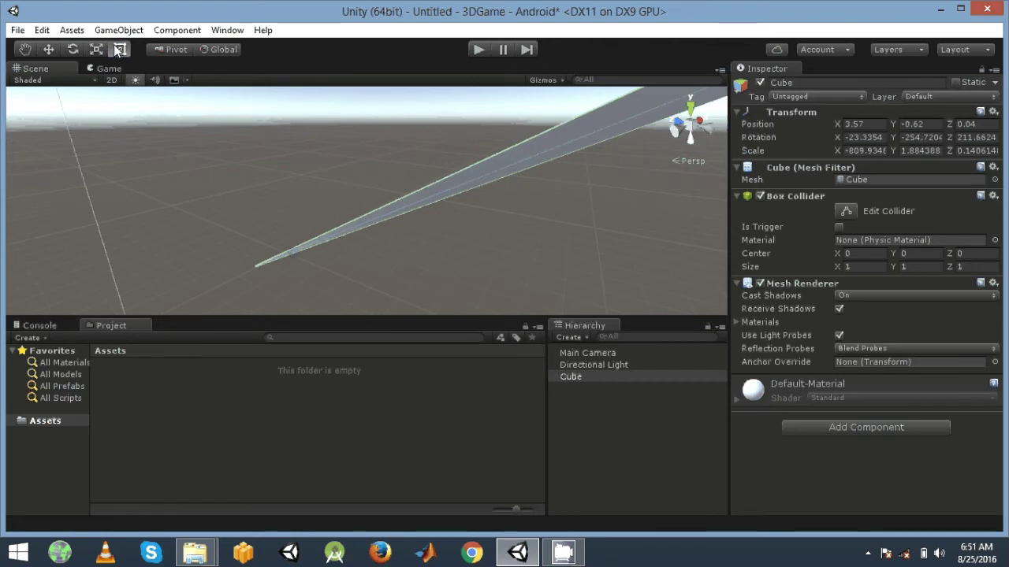
double_click(594, 375)
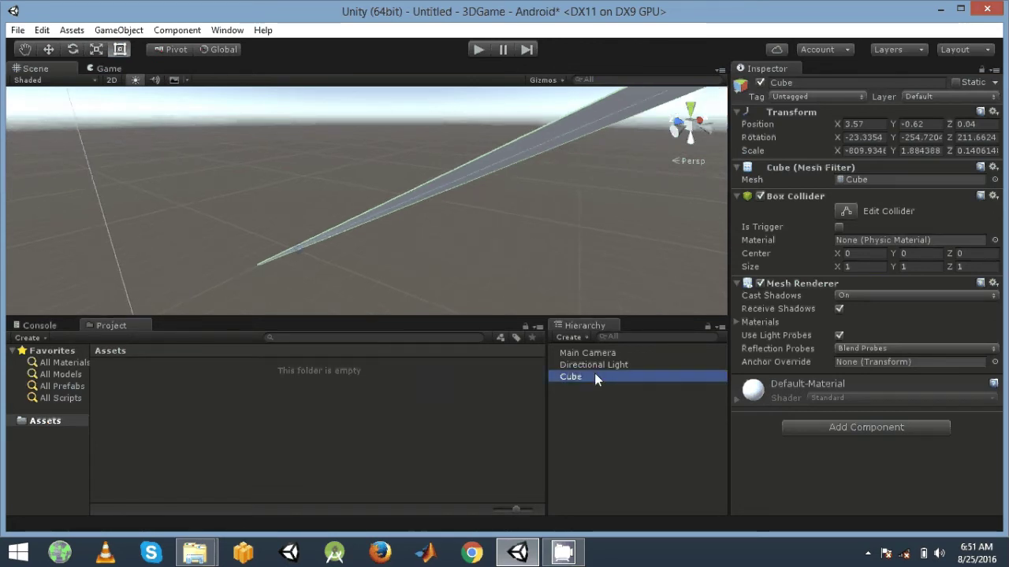
left_click(554, 418)
left_click(572, 376)
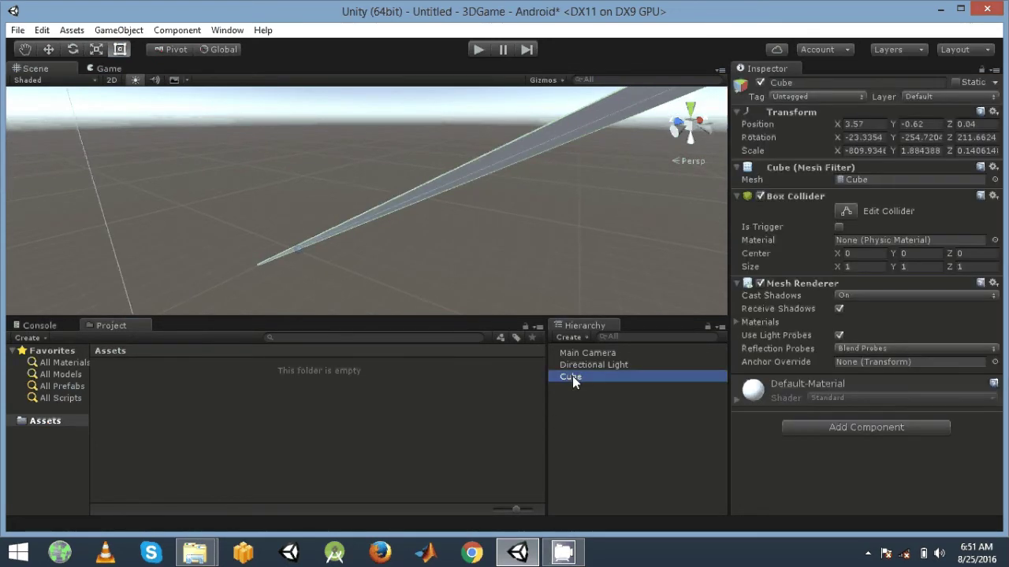
right_click(572, 375)
left_click(624, 209)
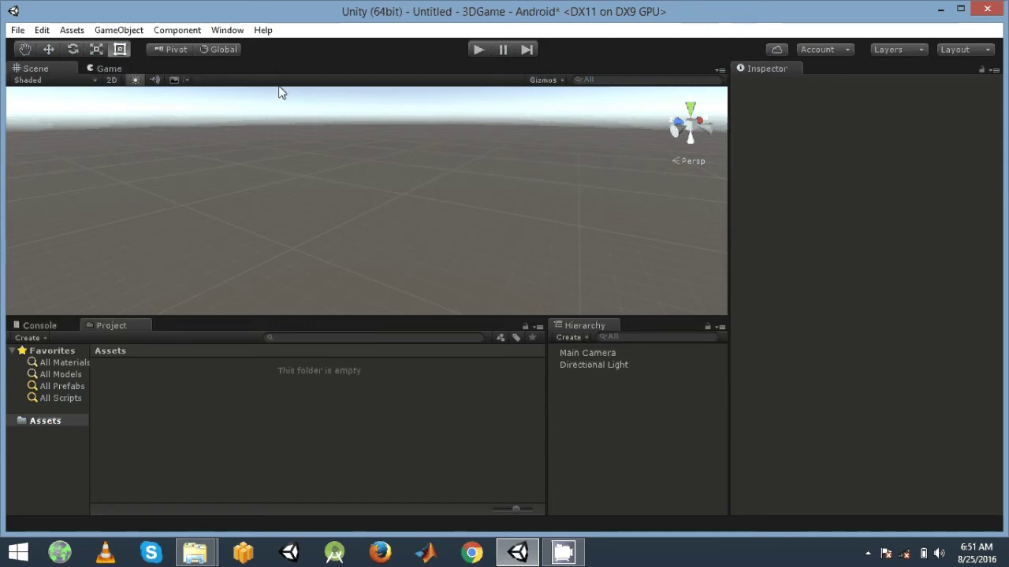
Run the empty scene in play mode, and stop it again
left_click(475, 50)
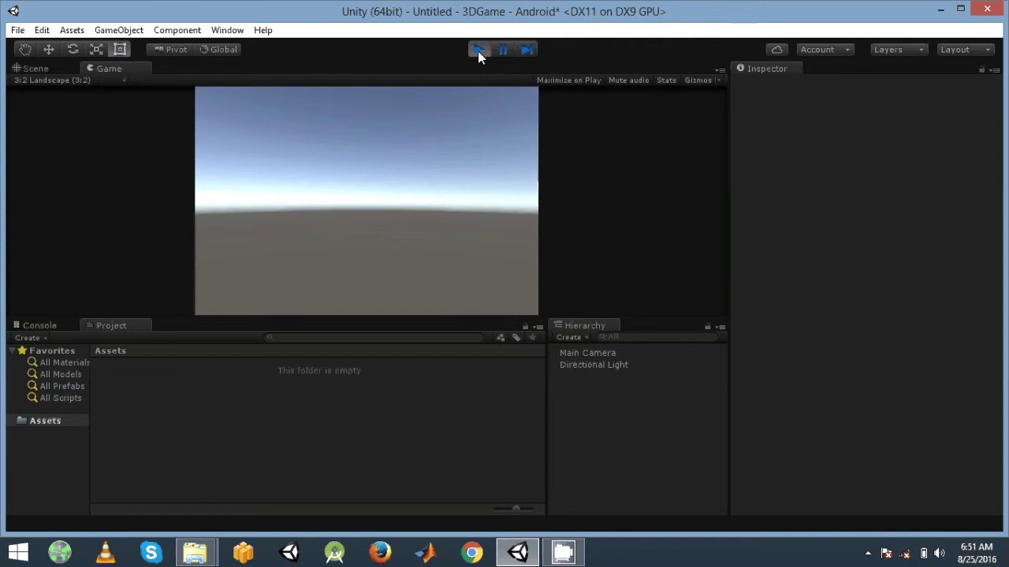
left_click(478, 50)
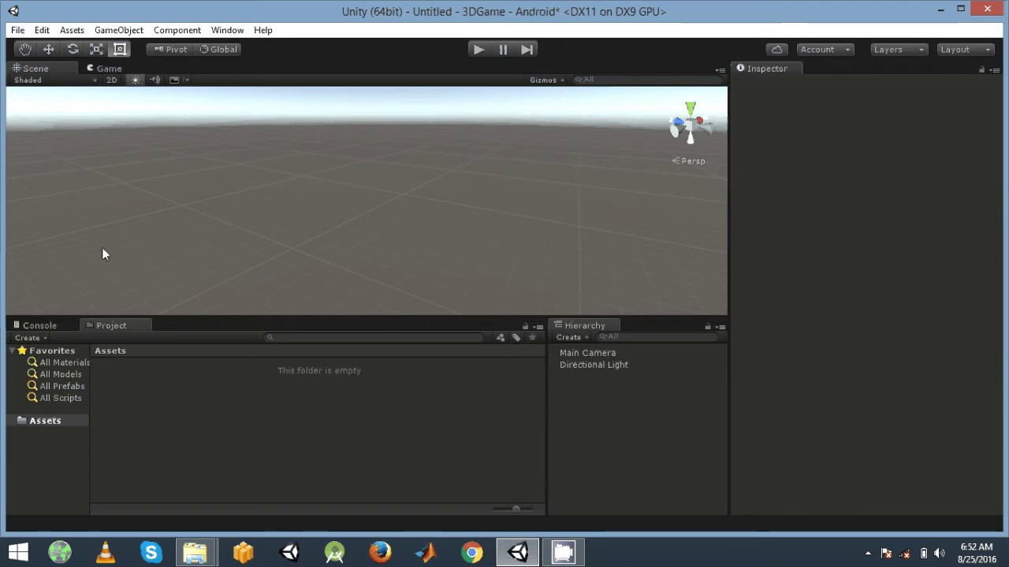
Inspect the properties of the Main Camera and the Directional Light, and compare the Game view with the Scene view
left_click(584, 353)
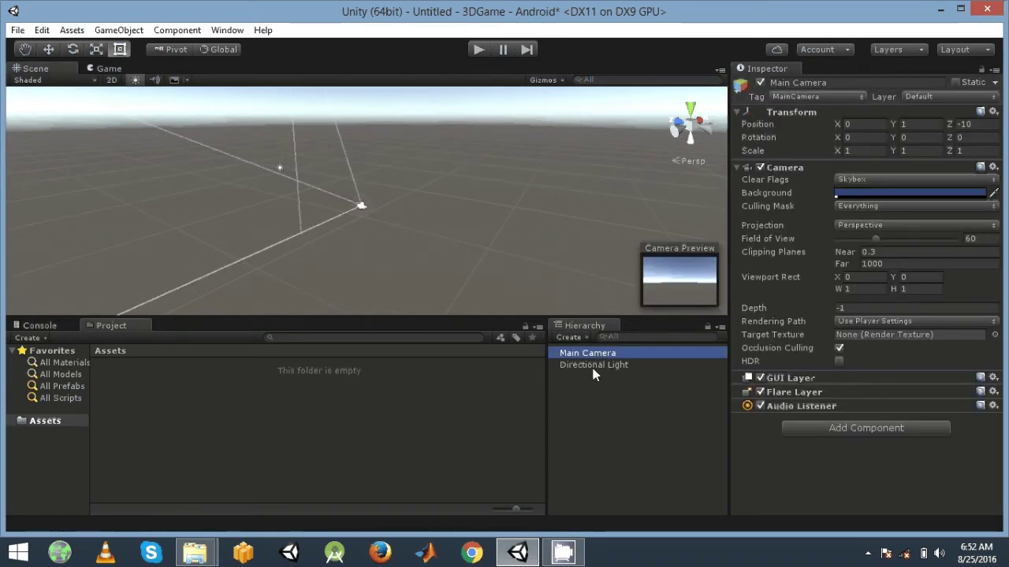
left_click(595, 366)
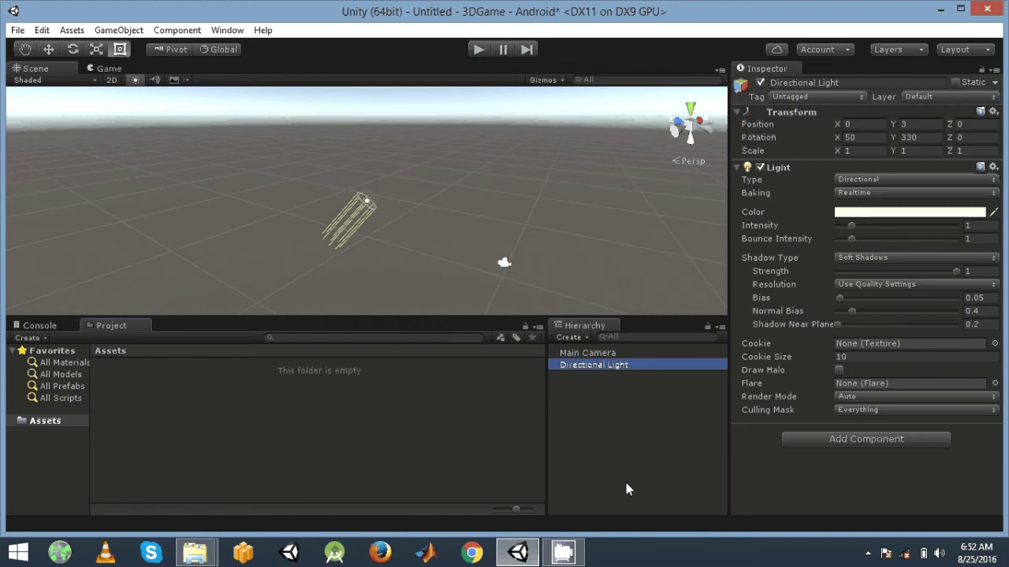
left_click(582, 355)
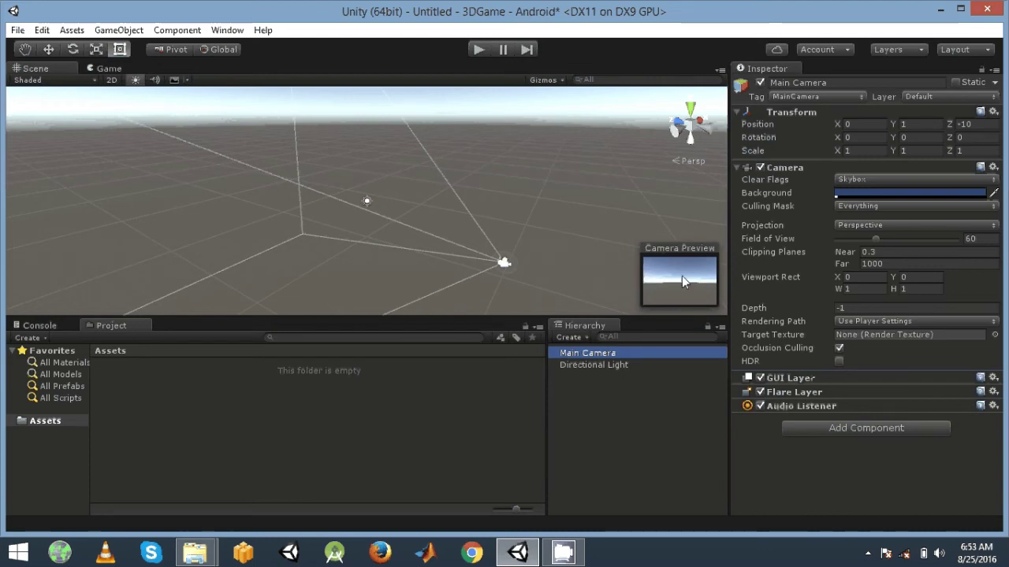
left_click(109, 69)
left_click(37, 69)
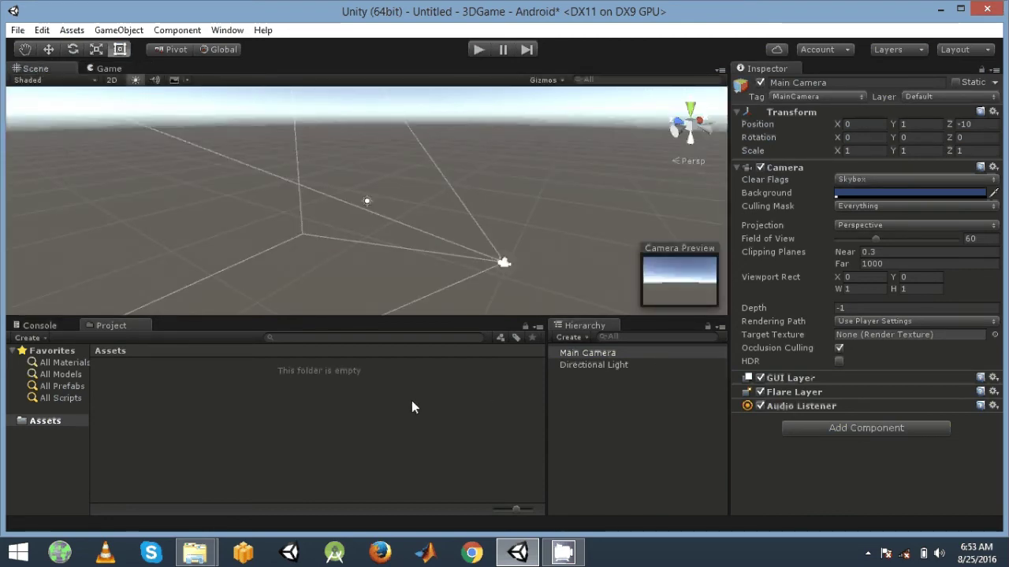
Add a new 3D cube object to the scene and leave nothing selected
left_click(483, 419)
left_click(126, 30)
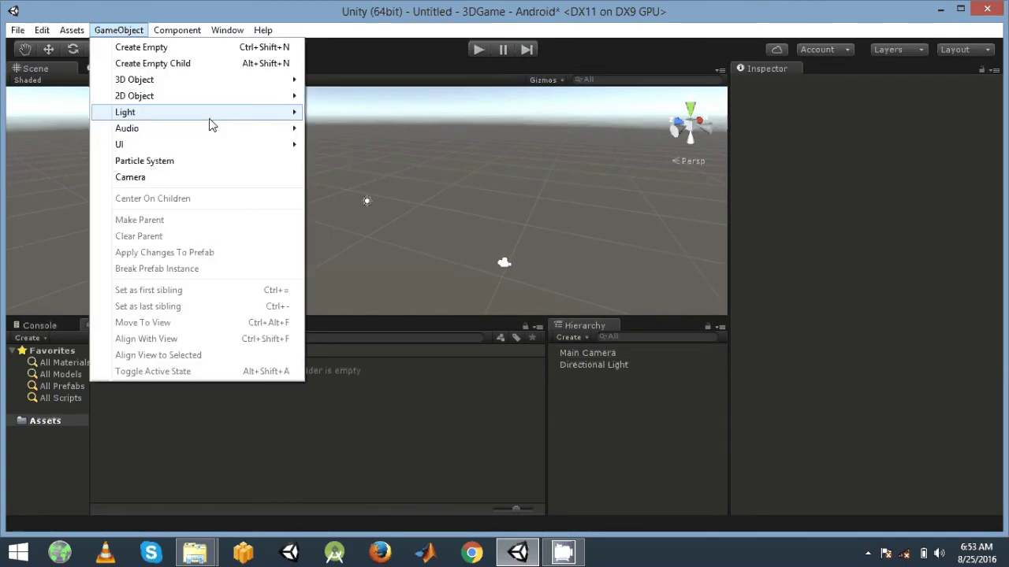
mouse_move(282, 80)
left_click(400, 92)
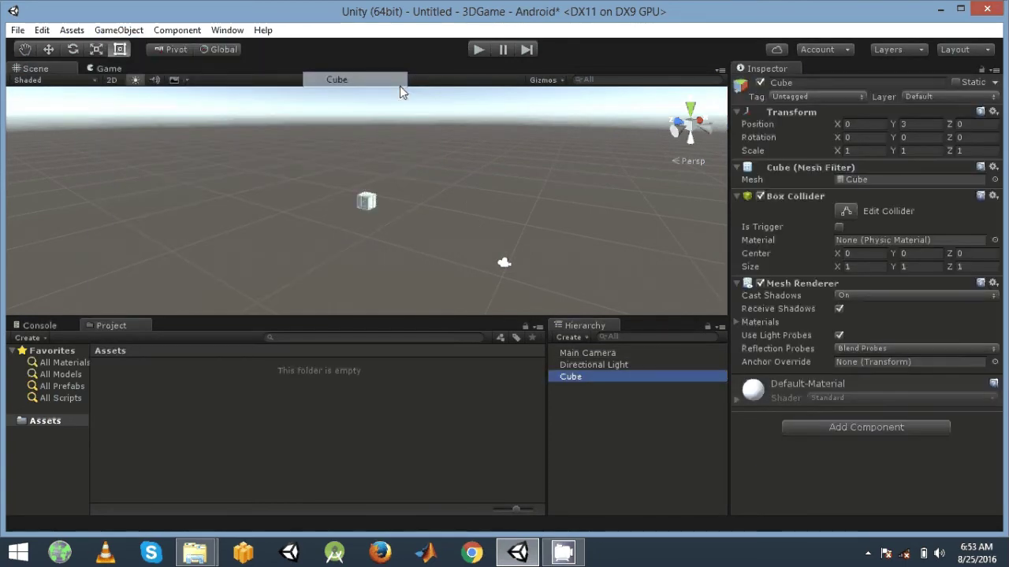
left_click(598, 397)
left_click(592, 381)
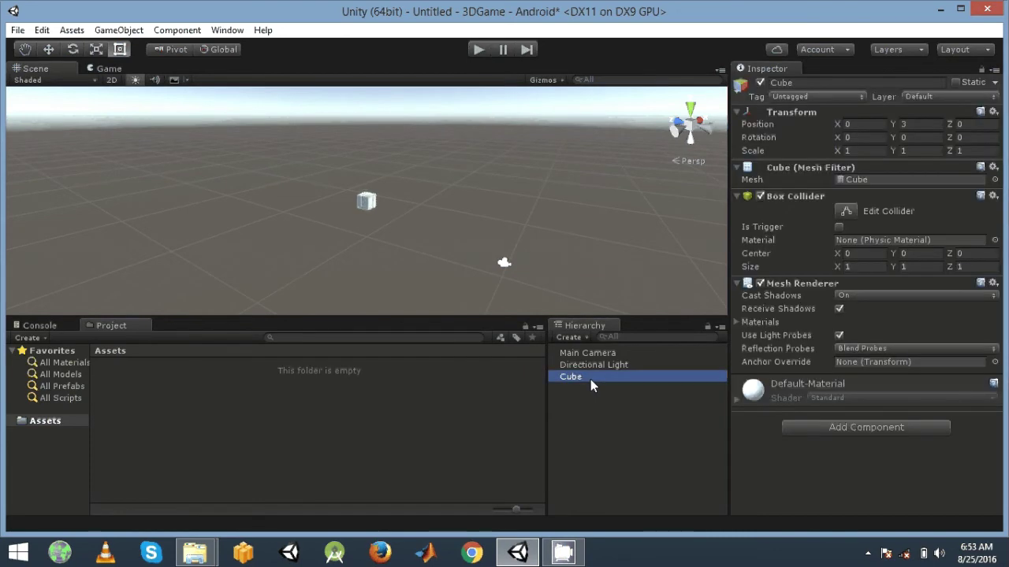
left_click(599, 414)
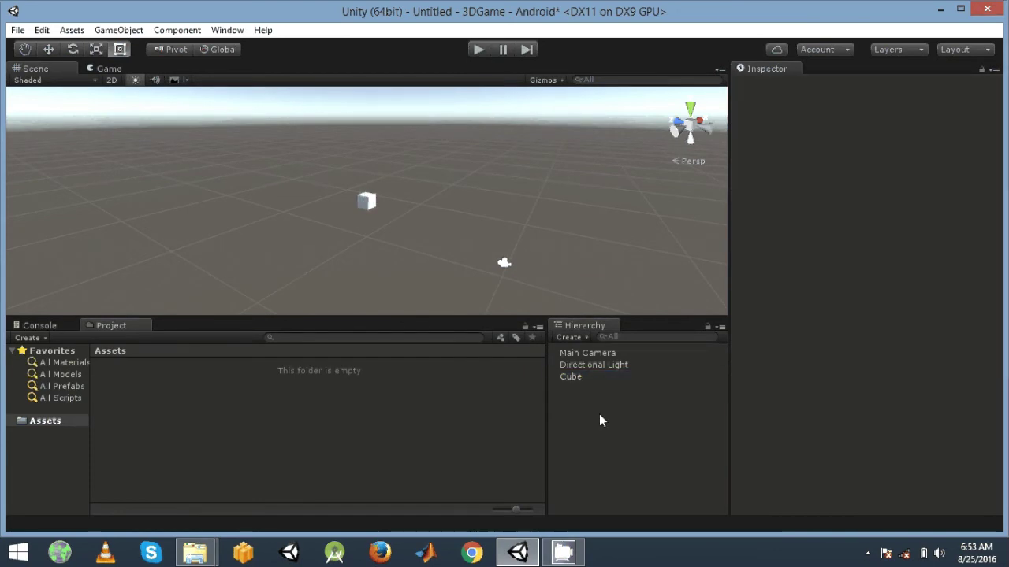
Compare the components attached to the cube, the Main Camera and the Directional Light
left_click(572, 378)
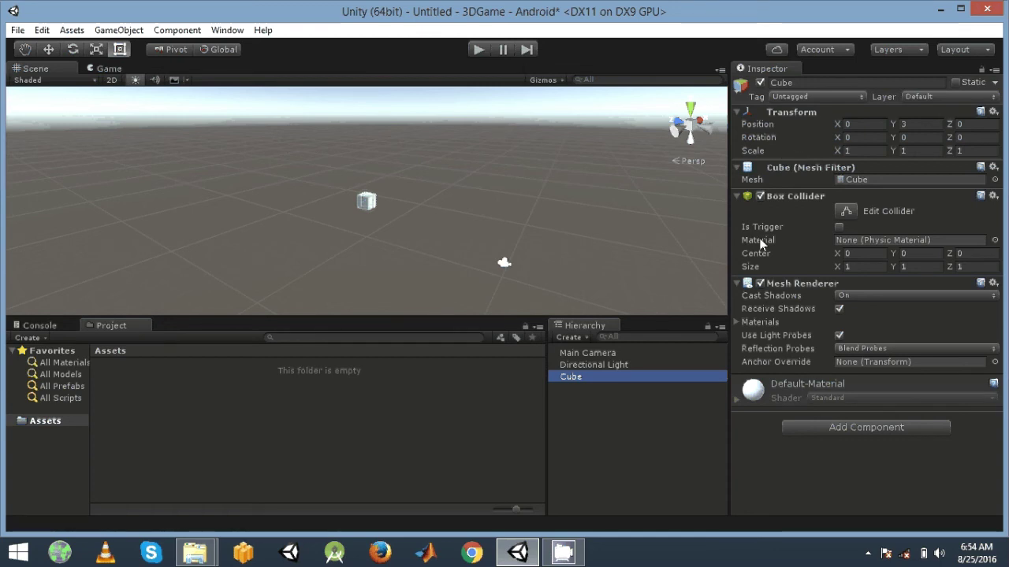
left_click(614, 353)
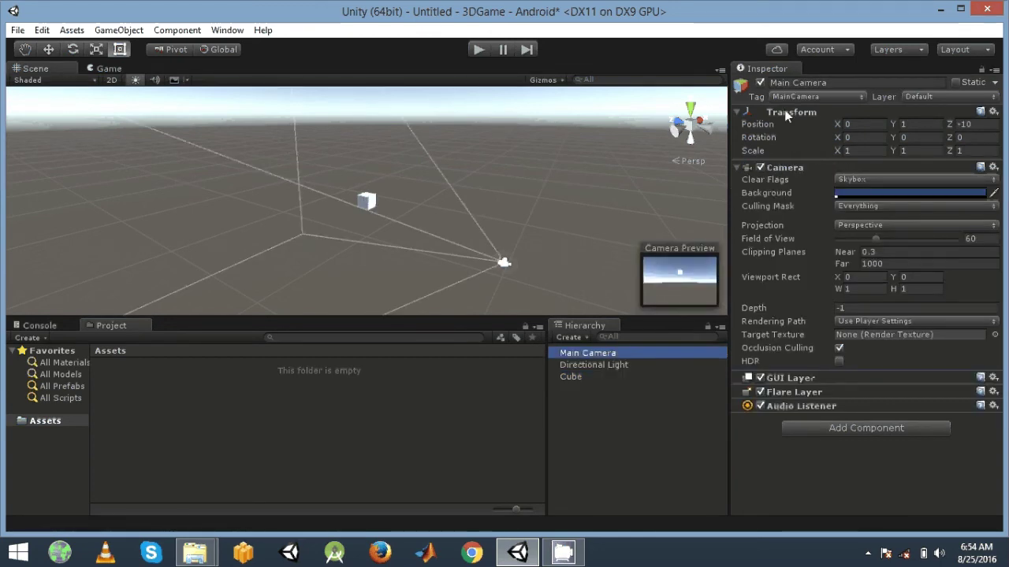
left_click(603, 367)
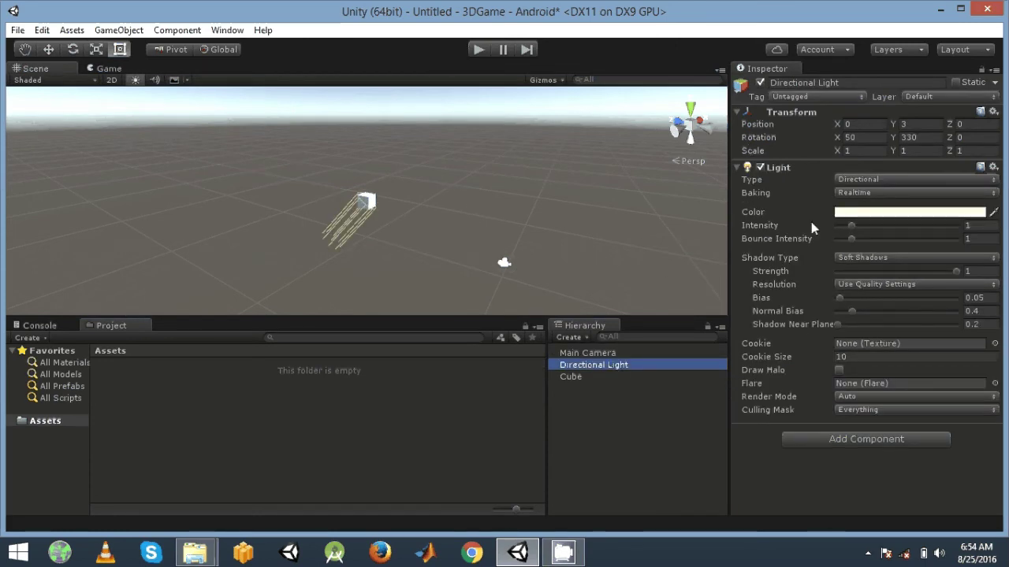
left_click(599, 353)
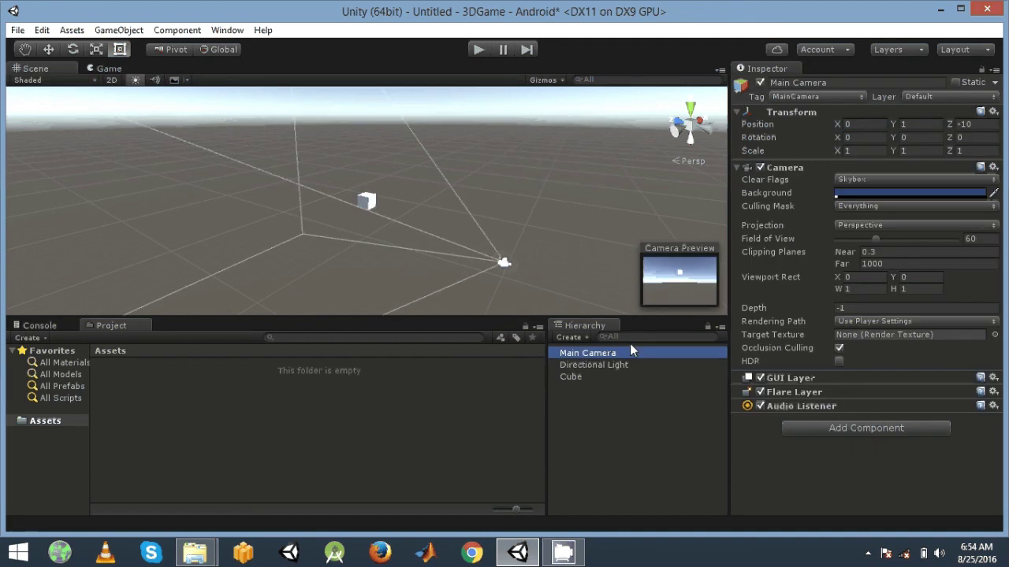
left_click(587, 379)
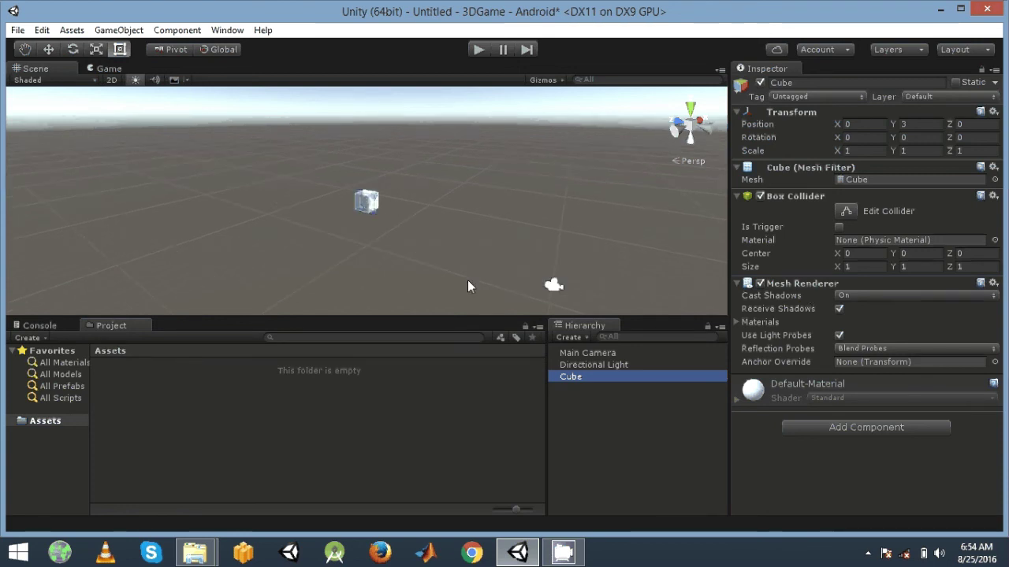
Move the Directional Light freehand straight up, out of the cube, to about Y 6.19
scroll(462, 286, "up", 3)
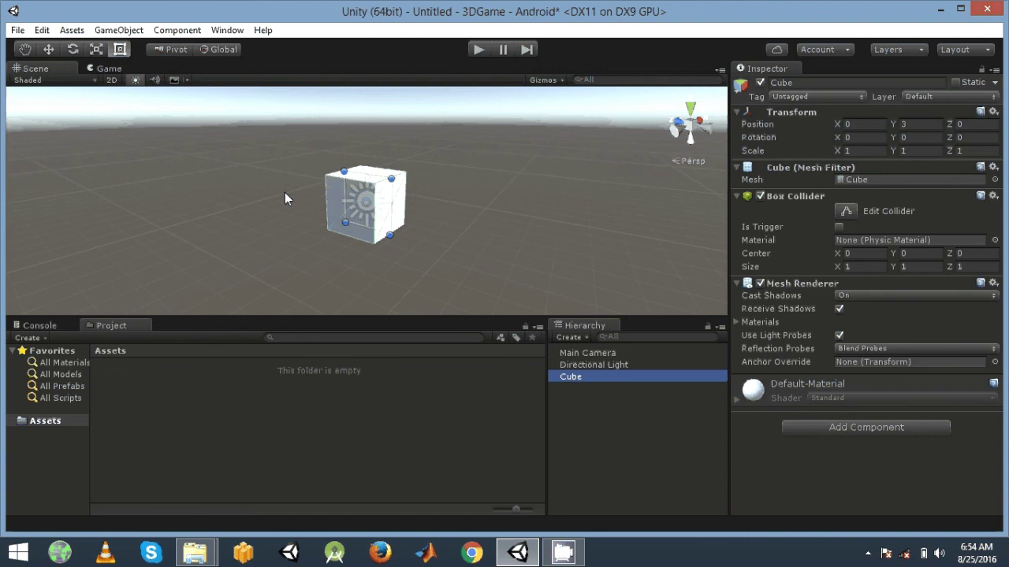
left_click(48, 49)
scroll(294, 174, "up", 4)
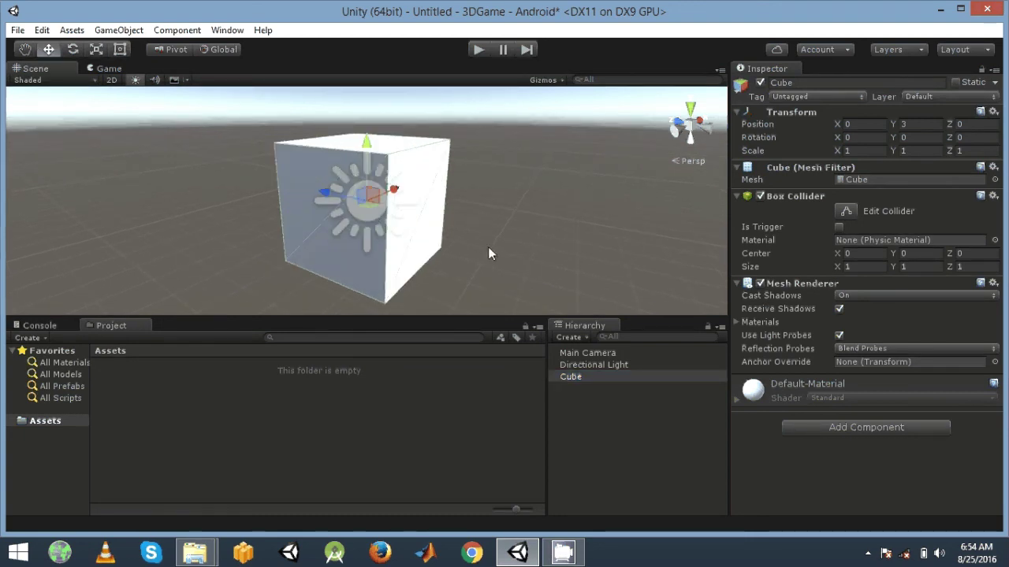
scroll(497, 169, "down", 3)
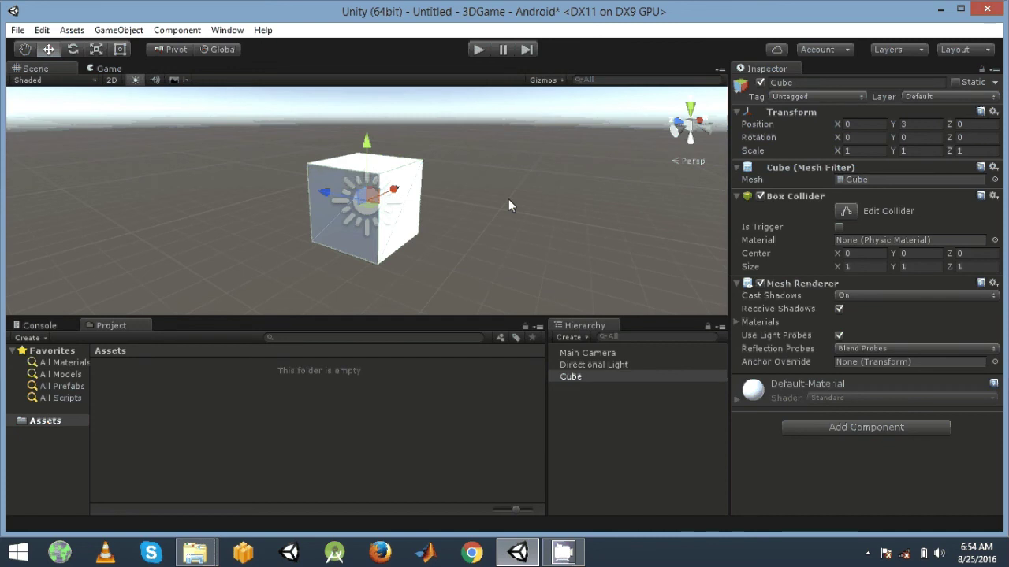
scroll(508, 205, "up", 2)
left_click(619, 423)
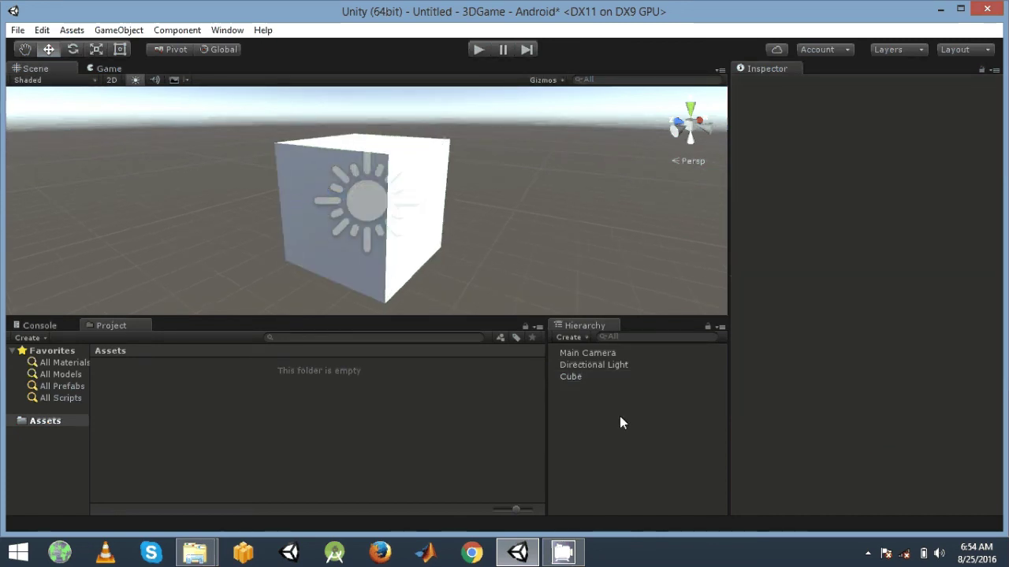
double_click(599, 364)
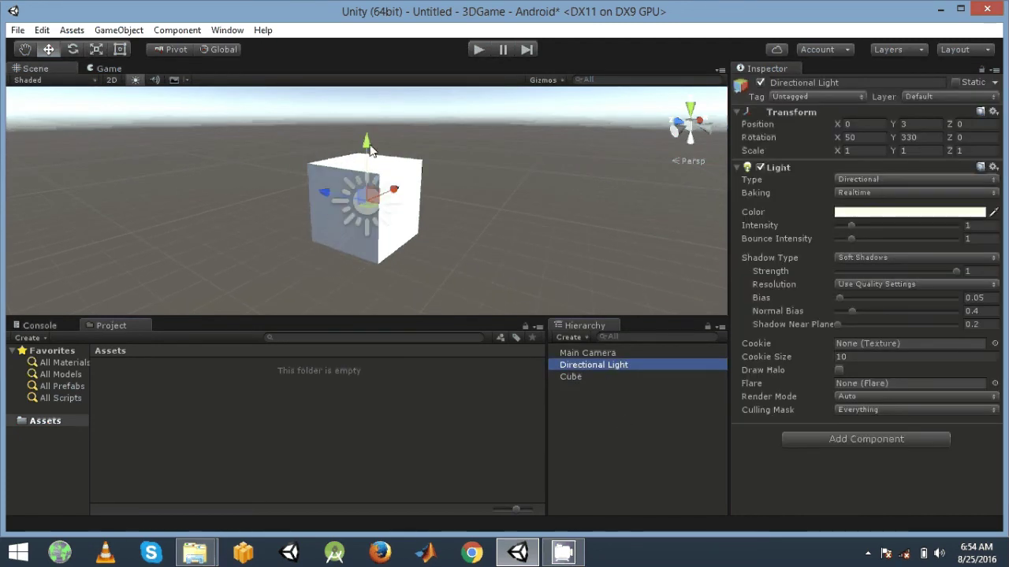
left_click_drag(370, 150, 372, 90)
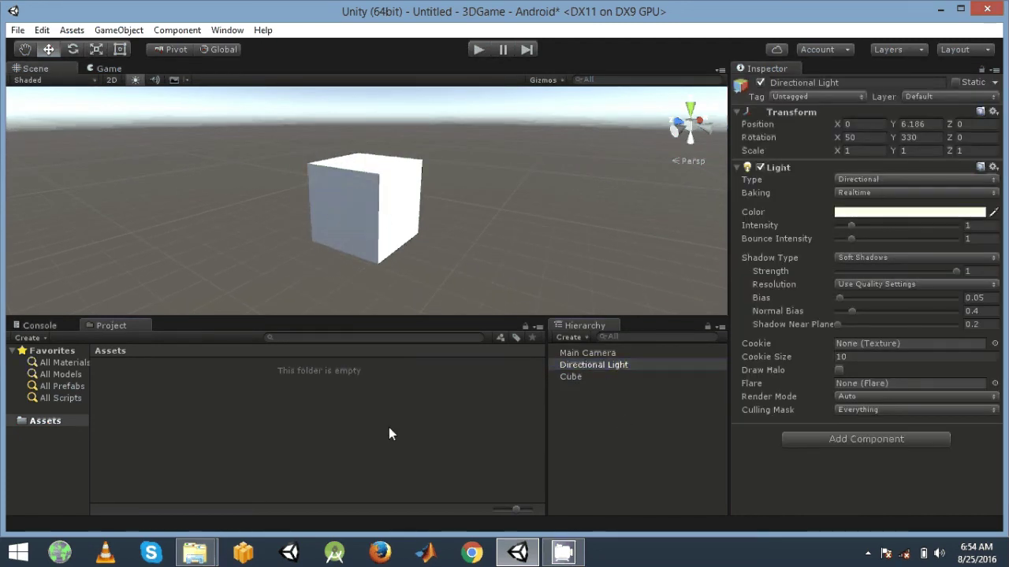
Disable and re-enable the cube's Mesh Renderer component twice to see its effect on the cube
left_click(601, 375)
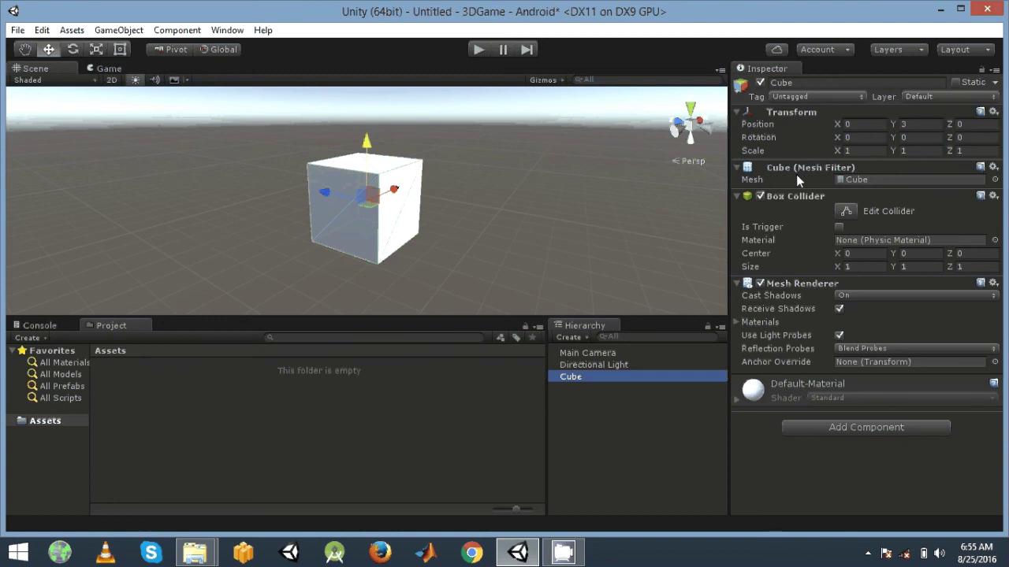
left_click(760, 283)
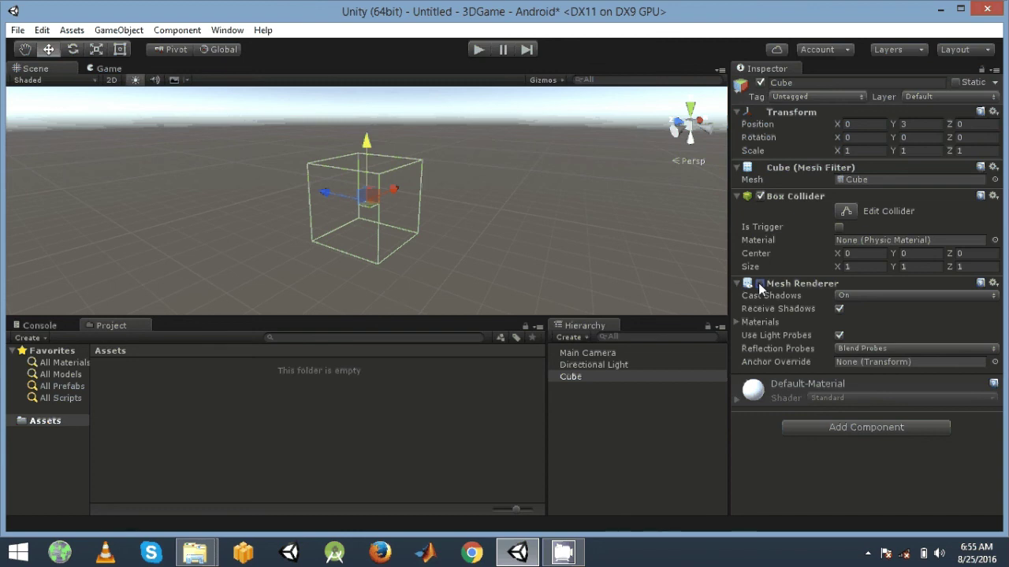
left_click(759, 285)
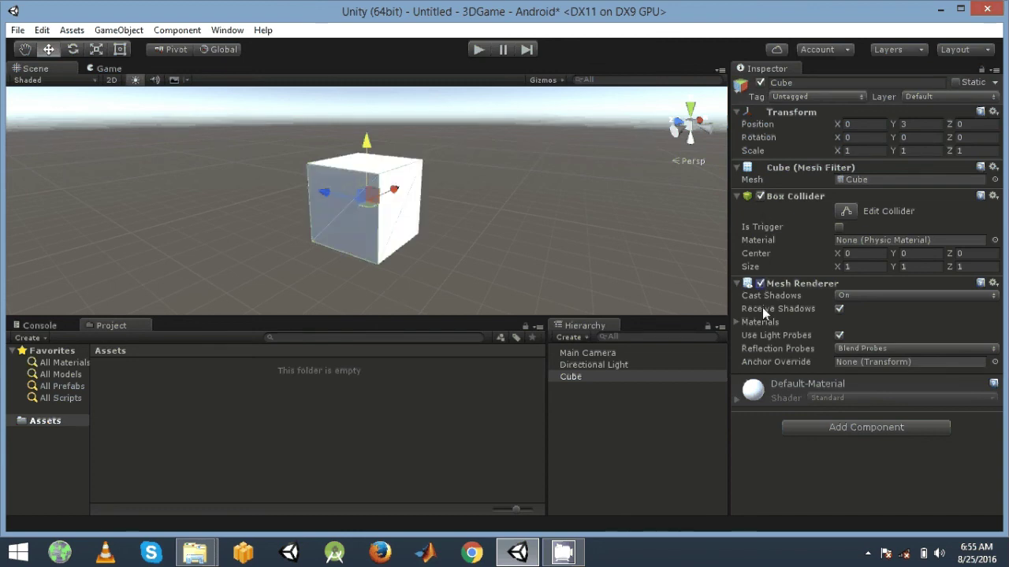
left_click(761, 284)
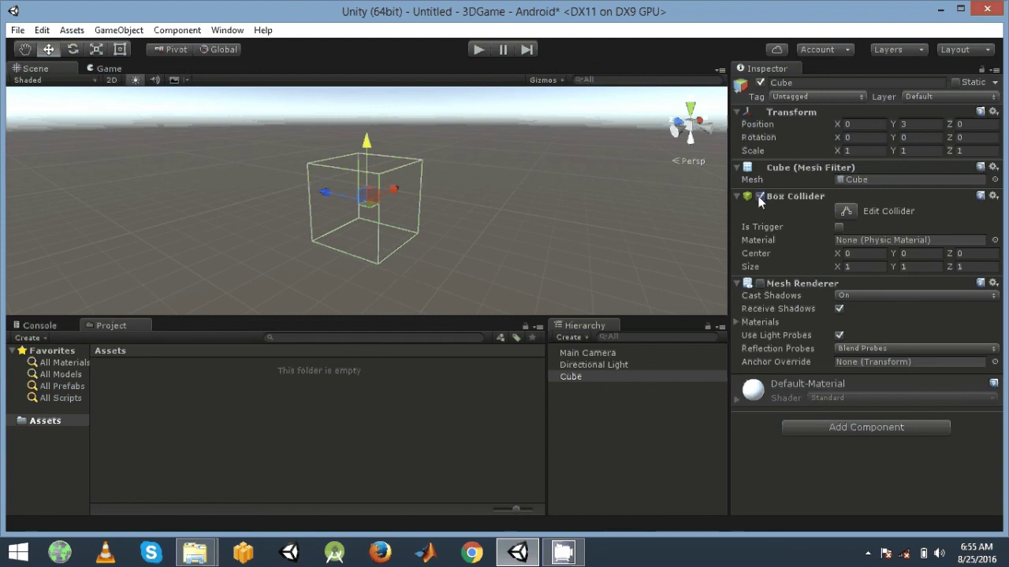
left_click(759, 283)
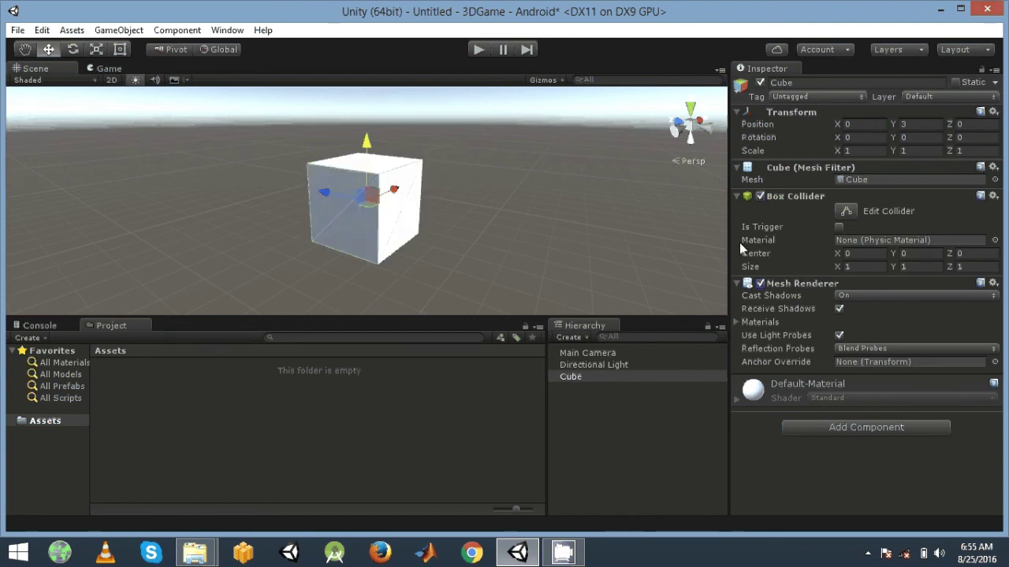
Toggle the cube's Box Collider off and on while its Mesh Renderer is disabled, and re-enable both components
scroll(641, 291, "up", 3)
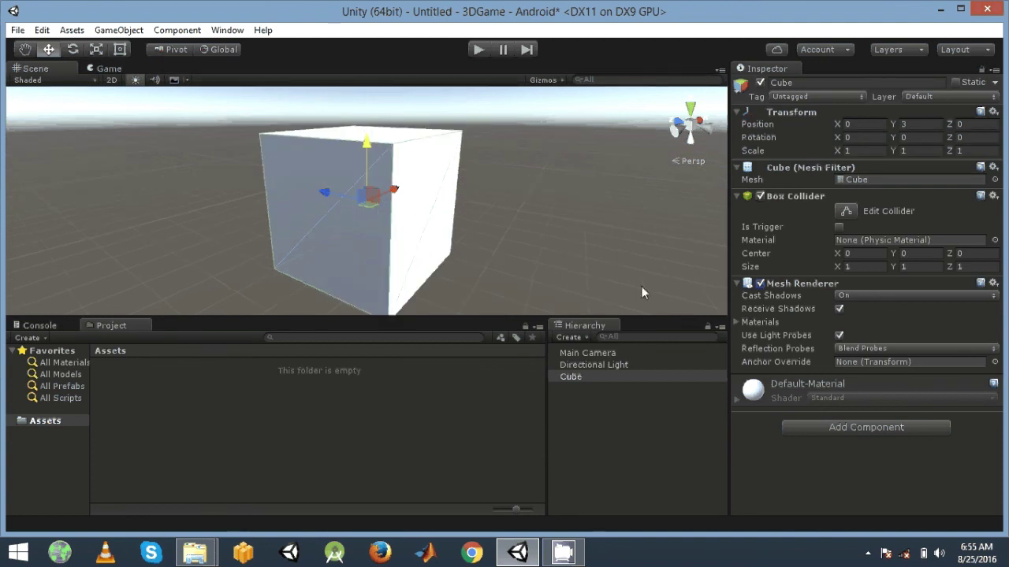
left_click(760, 196)
left_click(760, 284)
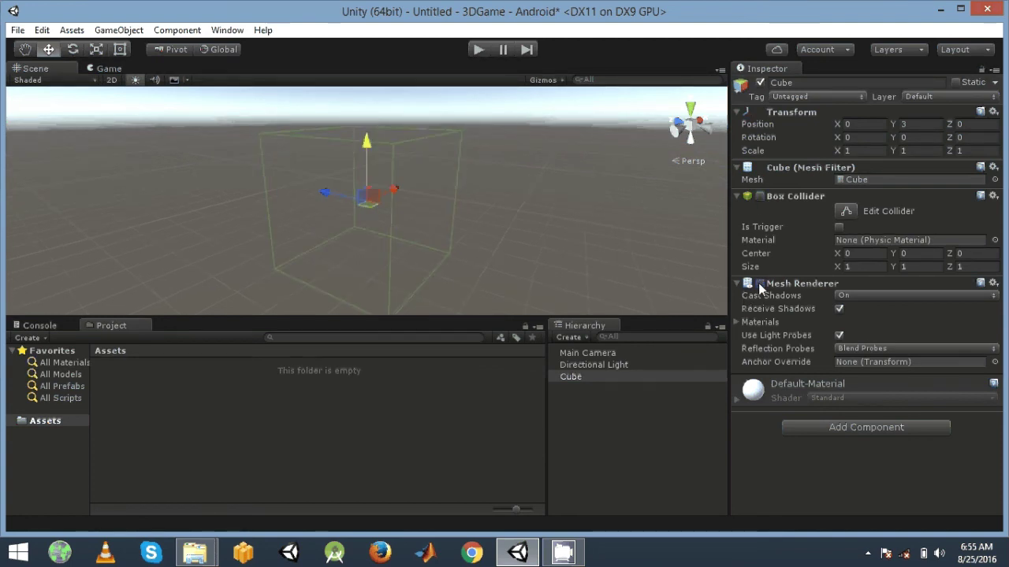
left_click(760, 196)
left_click(760, 197)
left_click(760, 196)
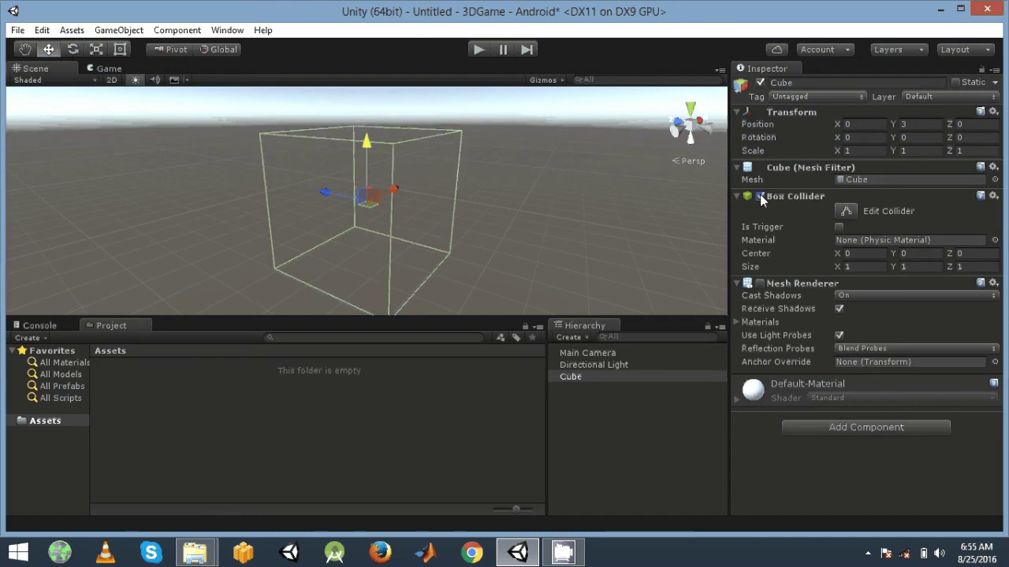
left_click(760, 196)
left_click(760, 196)
left_click(760, 283)
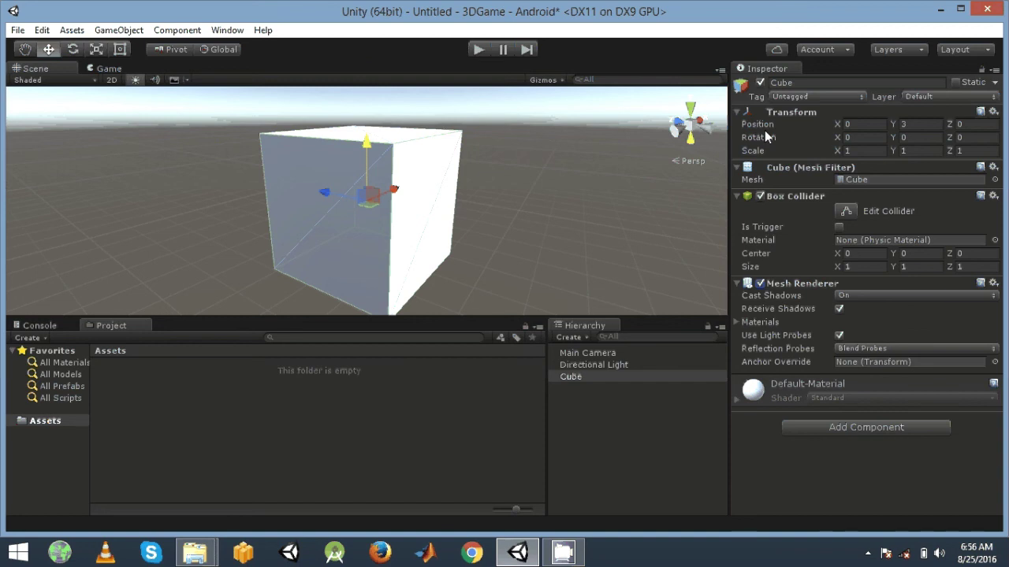
left_click(867, 553)
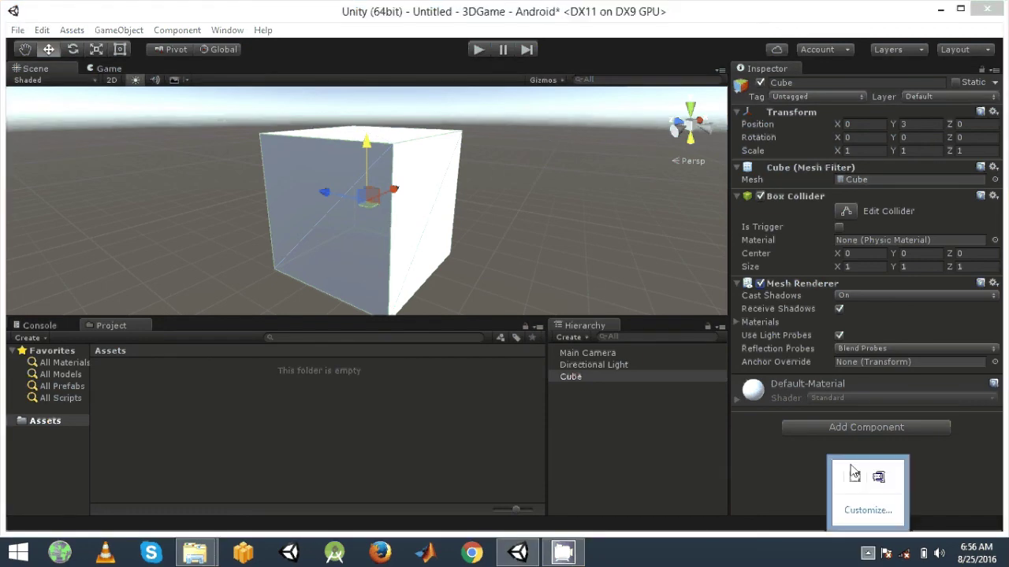